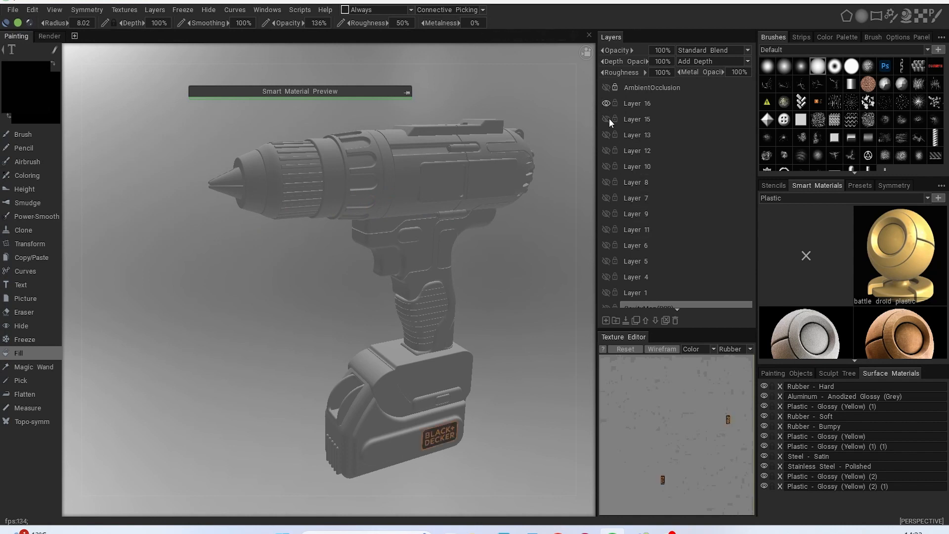
# Show the painted layers to preview the textured drill, and hide all of them again from Layer 16 down to Layer 1
pyautogui.click(607, 166)
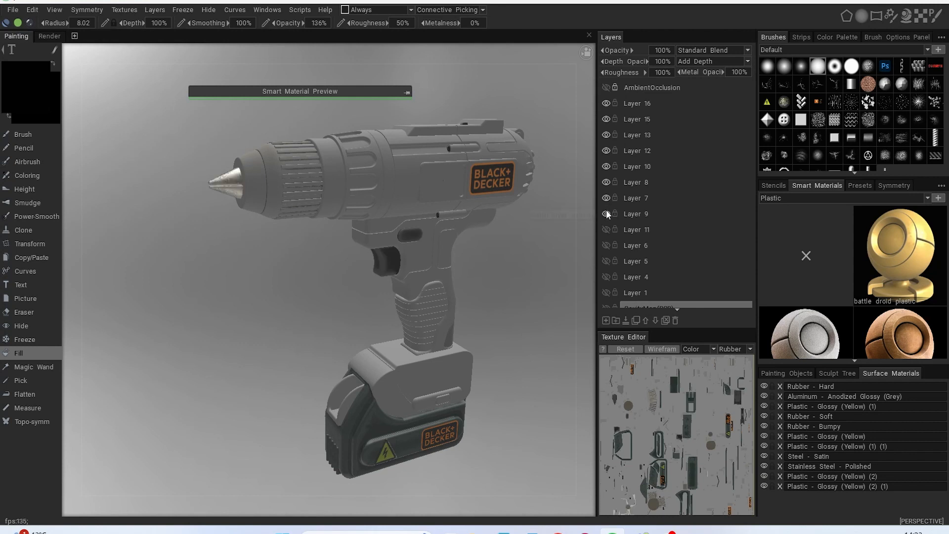
pyautogui.click(607, 167)
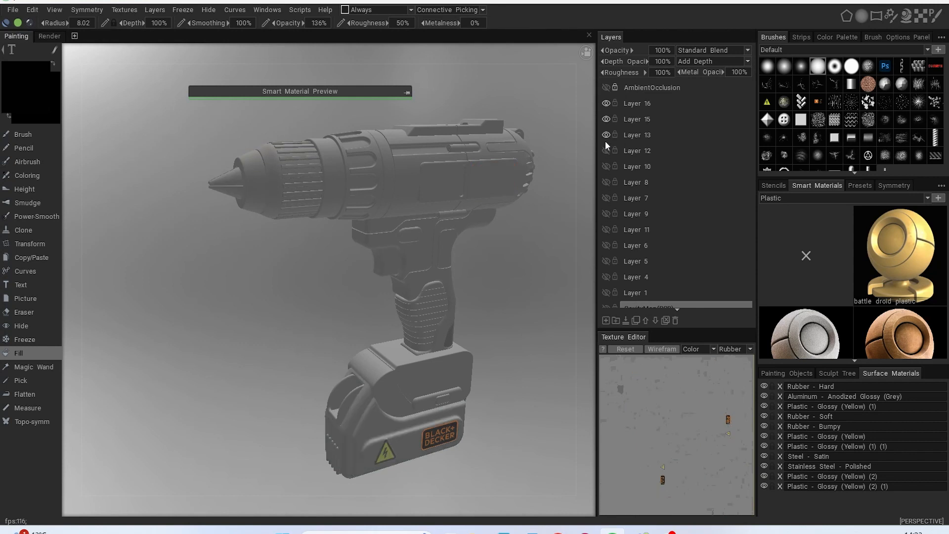
pyautogui.click(606, 120)
pyautogui.click(606, 104)
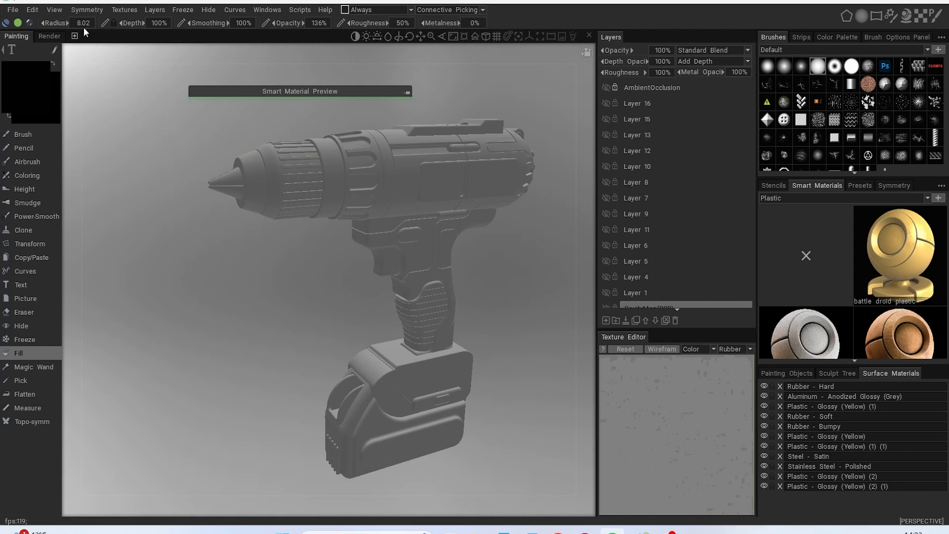
pyautogui.click(80, 11)
pyautogui.moveTo(115, 9)
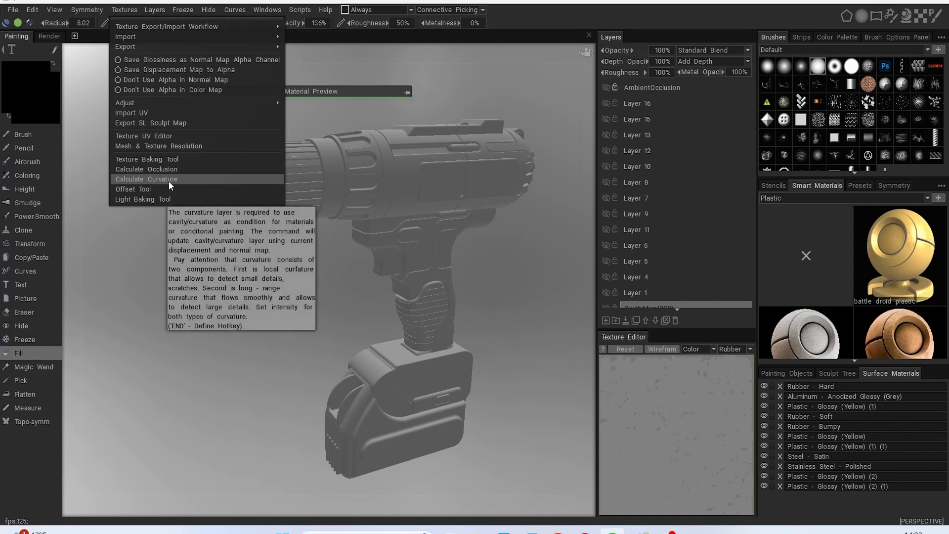
pyautogui.click(190, 185)
# Show the AmbientOcclusion and CavityMap(RGB) layers in turn to examine the baked maps, and hide both again
pyautogui.click(607, 87)
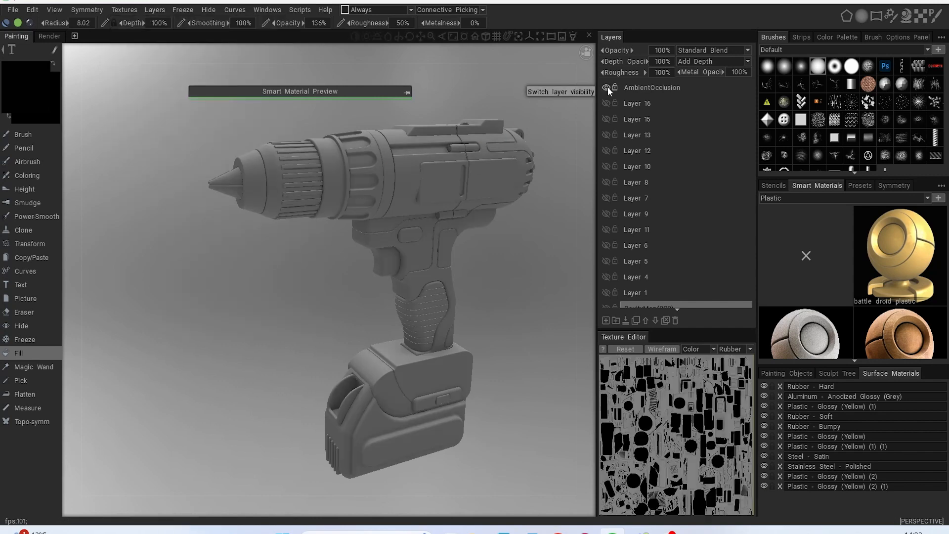
pyautogui.scroll(-1, 657, 237)
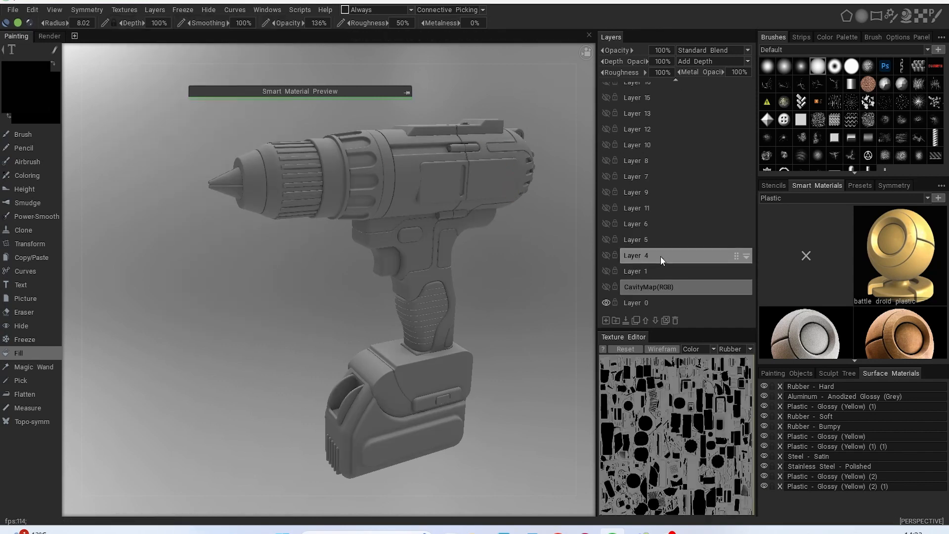
pyautogui.click(607, 287)
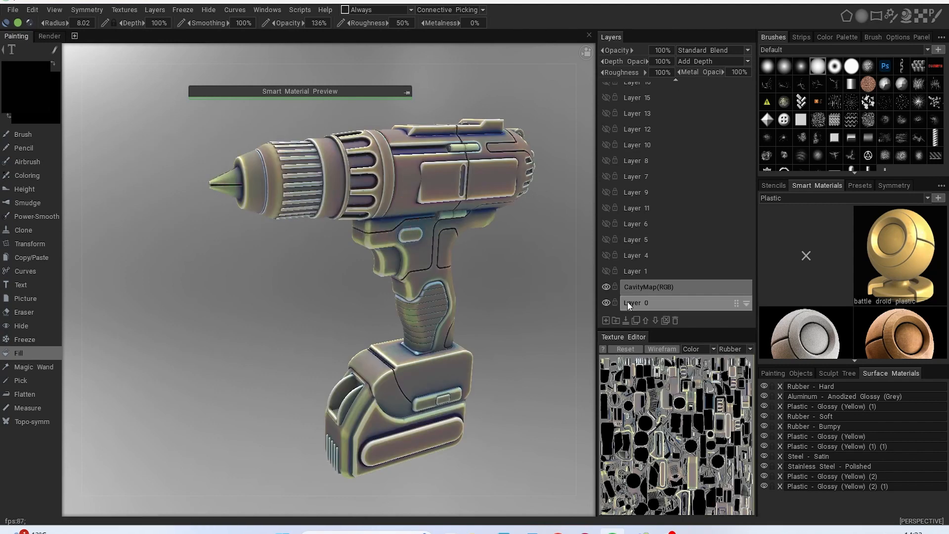
pyautogui.click(607, 287)
pyautogui.scroll(1, 632, 211)
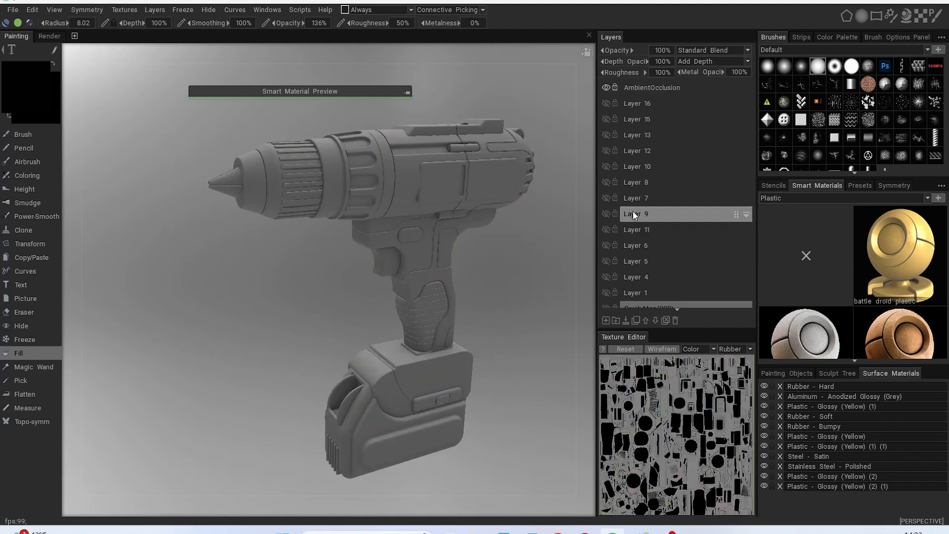
pyautogui.click(606, 86)
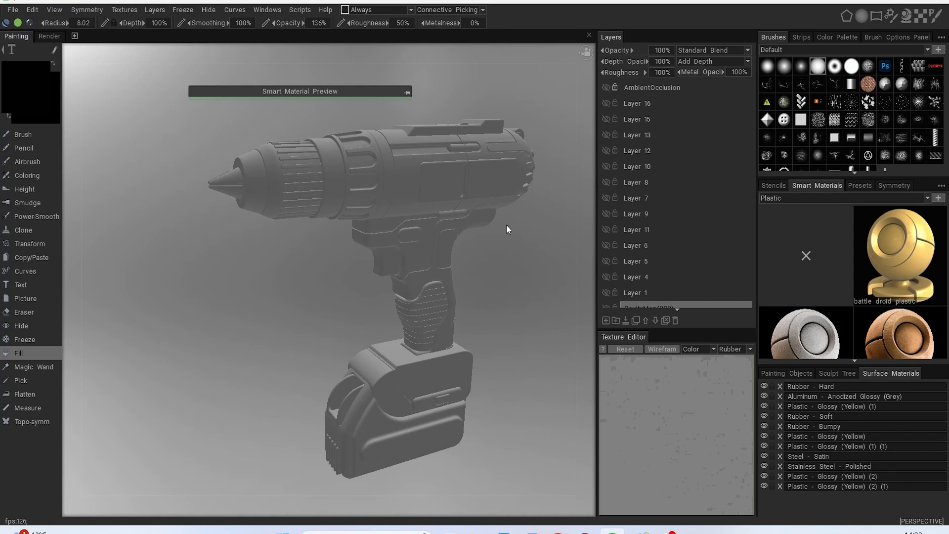
# Choose the battle droid plastic smart material and try to fill the drill's side panel on the hidden layer
pyautogui.keyDown('alt'); pyautogui.moveTo(498, 254); pyautogui.dragTo(460, 249, button='middle'); pyautogui.keyUp('alt')
pyautogui.keyDown('alt'); pyautogui.moveTo(460, 249); pyautogui.dragTo(472, 255); pyautogui.keyUp('alt')
pyautogui.scroll(2, 386, 175)
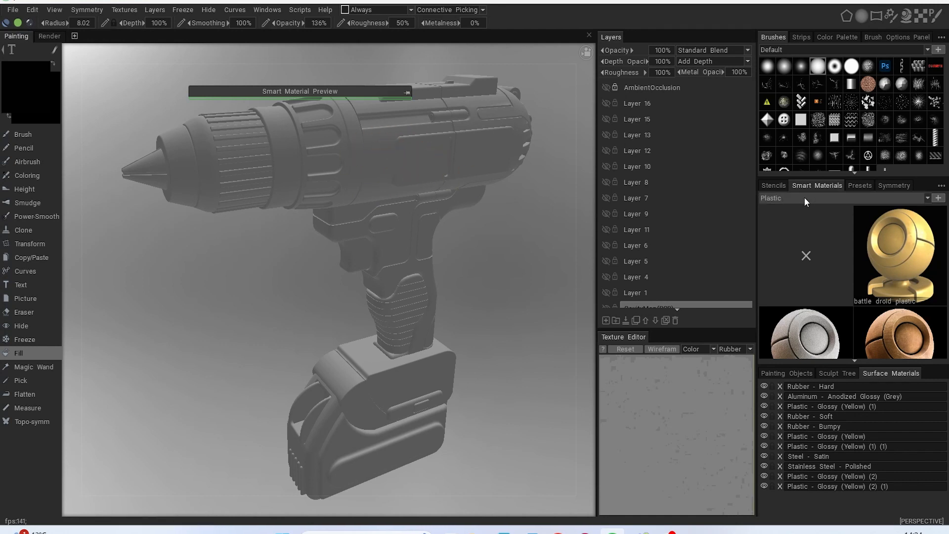
pyautogui.click(911, 261)
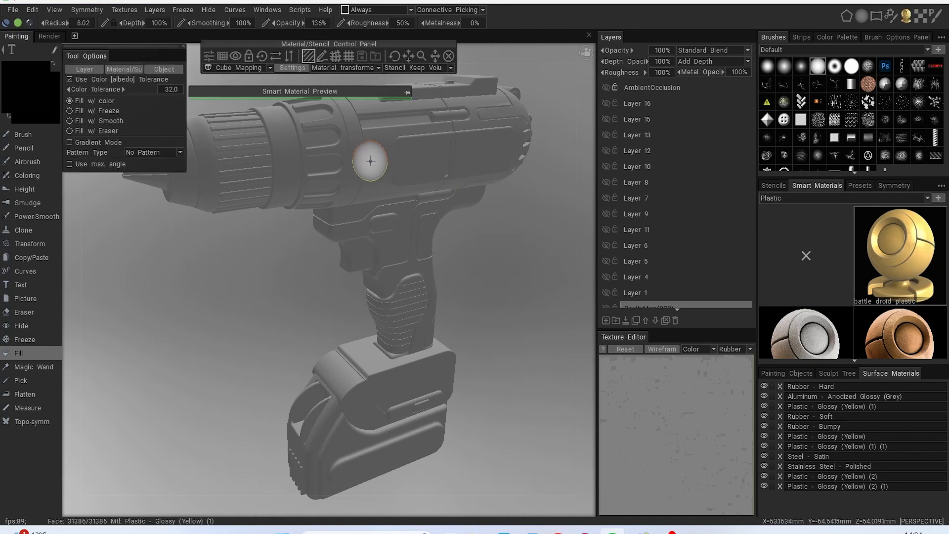
pyautogui.keyDown('alt'); pyautogui.moveTo(355, 185); pyautogui.dragTo(344, 180); pyautogui.keyUp('alt')
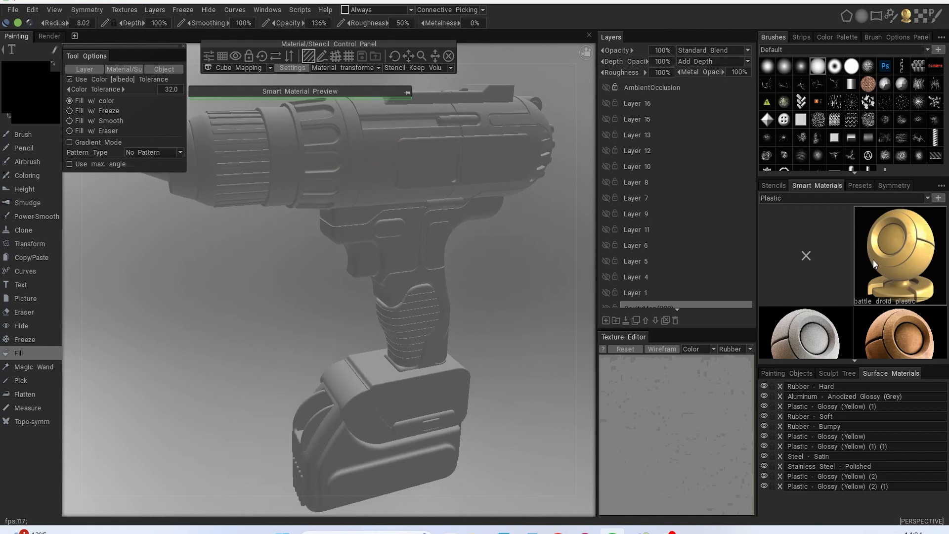
pyautogui.scroll(5, 462, 205)
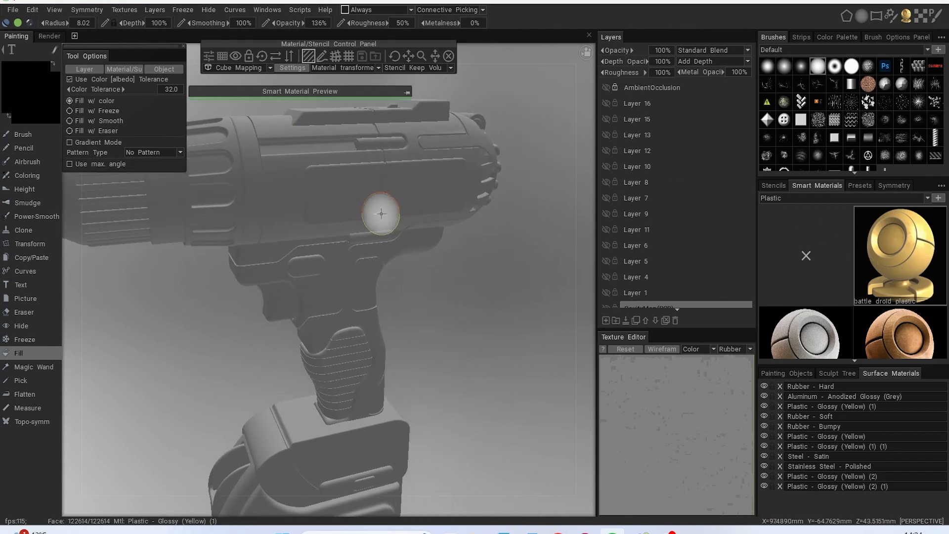
pyautogui.click(338, 183)
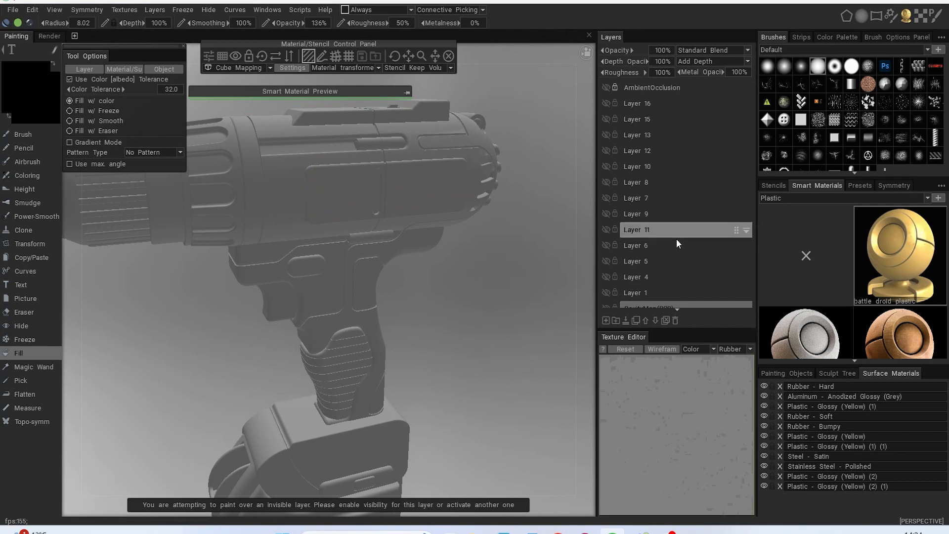
# Keep CavityMap(RGB) hidden and add a new layer directly above Layer 16 for painting
pyautogui.scroll(-1, 672, 267)
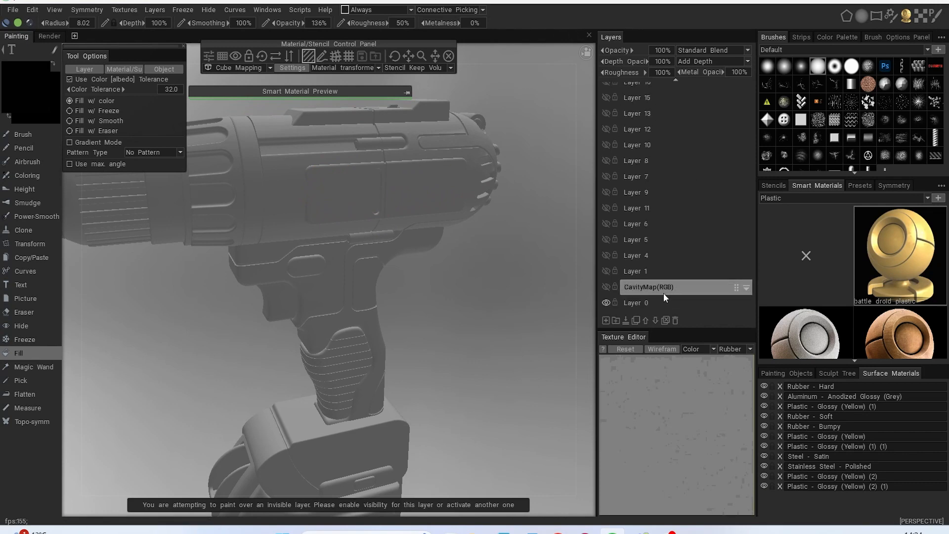
pyautogui.click(606, 287)
pyautogui.click(606, 290)
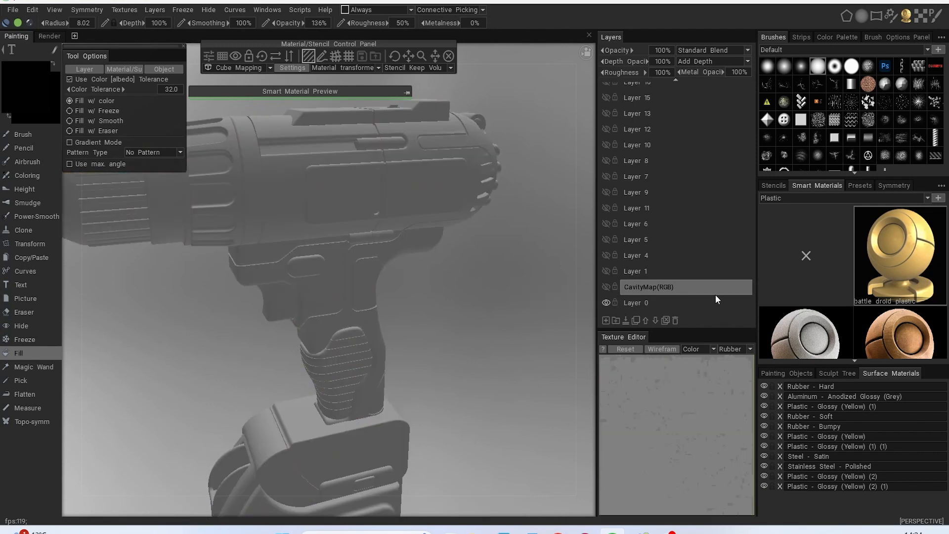
pyautogui.scroll(1, 688, 267)
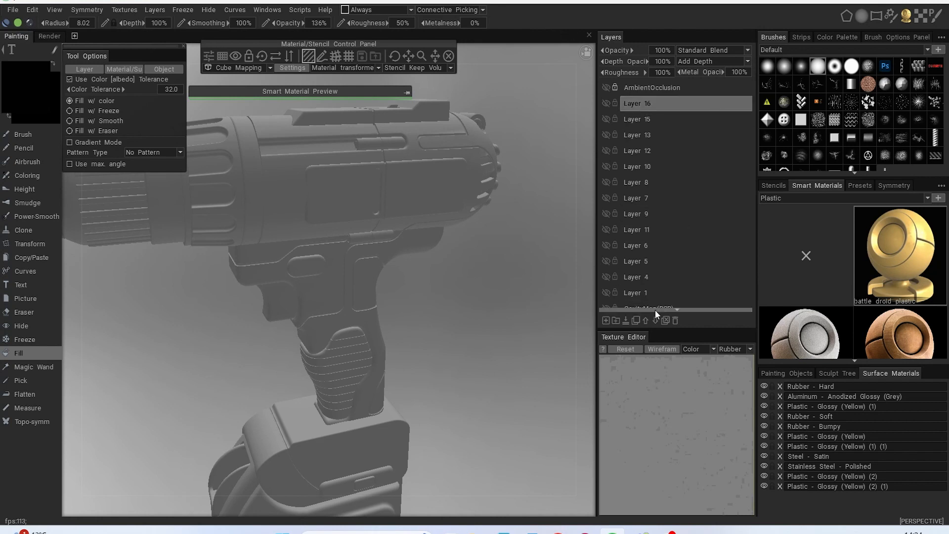
pyautogui.click(607, 320)
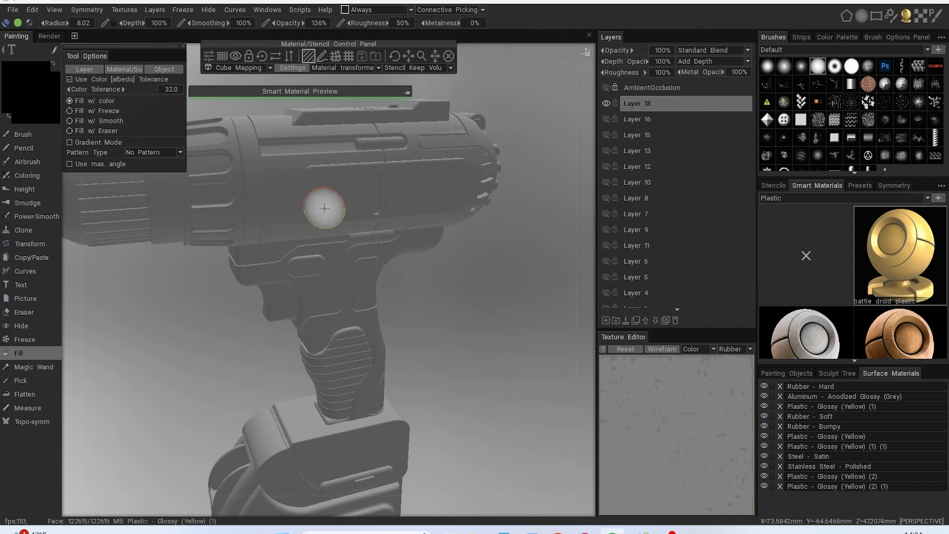
# Test the battle droid plastic on the drill body with a fill and with freehand Brush strokes, undoing both
pyautogui.click(354, 199)
pyautogui.hotkey('ctrl', 'z')
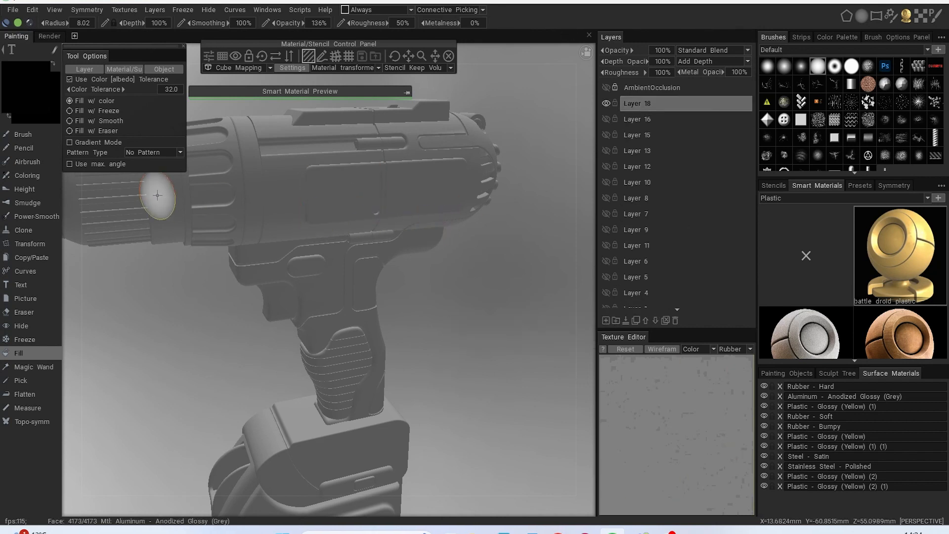
pyautogui.click(34, 134)
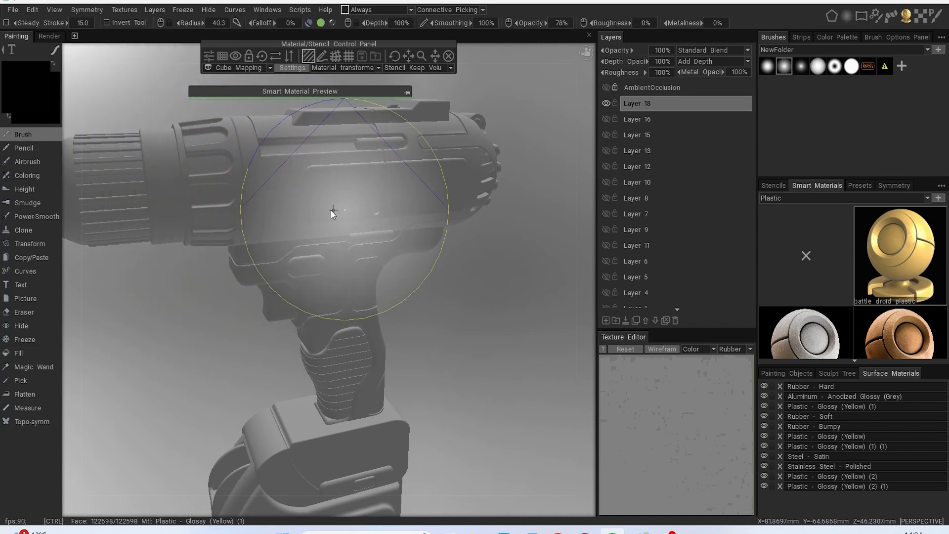
pyautogui.moveTo(339, 190)
pyautogui.mouseDown()
pyautogui.moveTo(307, 194)
pyautogui.moveTo(439, 187)
pyautogui.mouseUp()
pyautogui.moveTo(392, 159)
pyautogui.mouseDown()
pyautogui.moveTo(336, 143)
pyautogui.moveTo(282, 151)
pyautogui.moveTo(299, 209)
pyautogui.mouseUp()
pyautogui.moveTo(434, 178)
pyautogui.mouseDown()
pyautogui.moveTo(408, 165)
pyautogui.moveTo(408, 186)
pyautogui.moveTo(376, 217)
pyautogui.moveTo(350, 218)
pyautogui.moveTo(481, 231)
pyautogui.moveTo(503, 220)
pyautogui.moveTo(392, 212)
pyautogui.moveTo(313, 188)
pyautogui.moveTo(363, 208)
pyautogui.mouseUp()
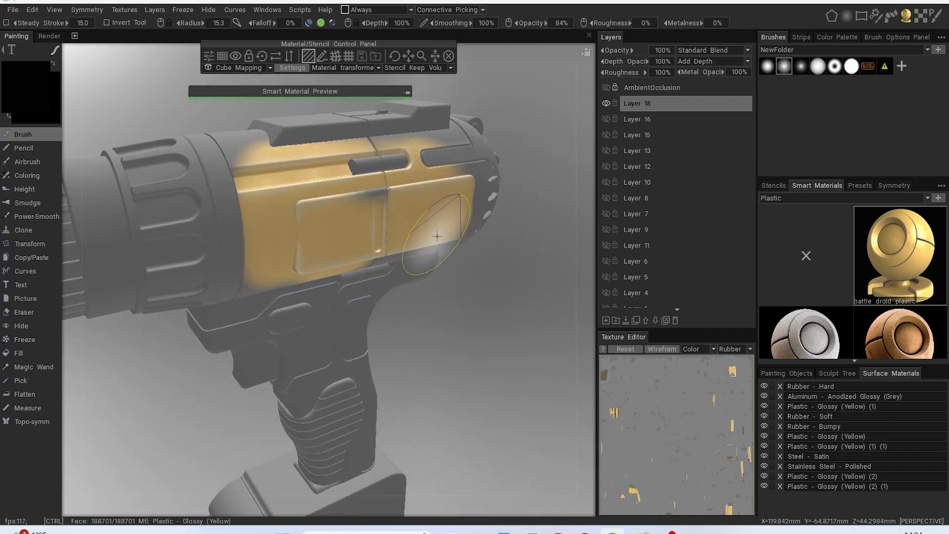
pyautogui.hotkey('ctrl', 'z')
# Fill the front section of the drill's main body with the battle droid plastic, inspect it from several angles, and undo the fill
pyautogui.moveTo(493, 257)
pyautogui.keyDown('alt'); pyautogui.mouseDown()
pyautogui.moveTo(465, 224)
pyautogui.moveTo(461, 257)
pyautogui.moveTo(217, 299)
pyautogui.mouseUp(); pyautogui.keyUp('alt')
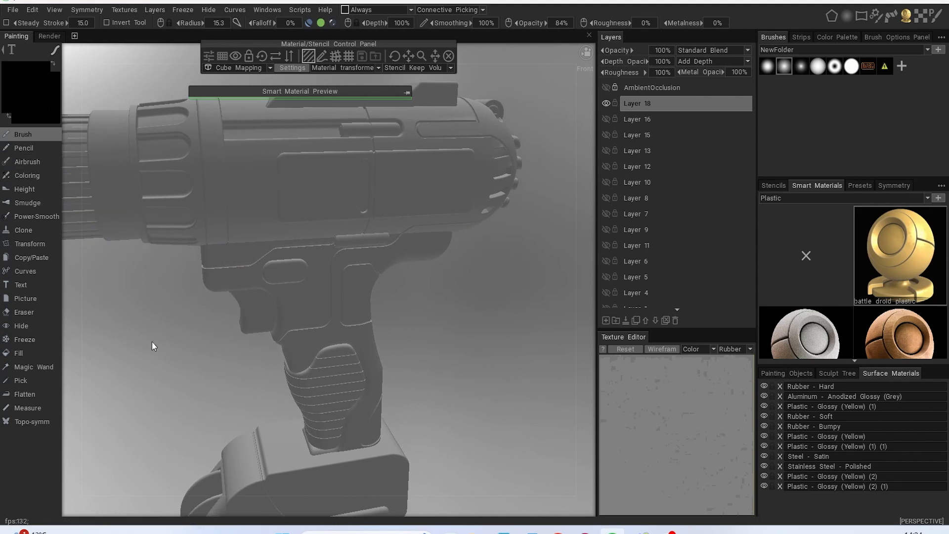
pyautogui.click(44, 357)
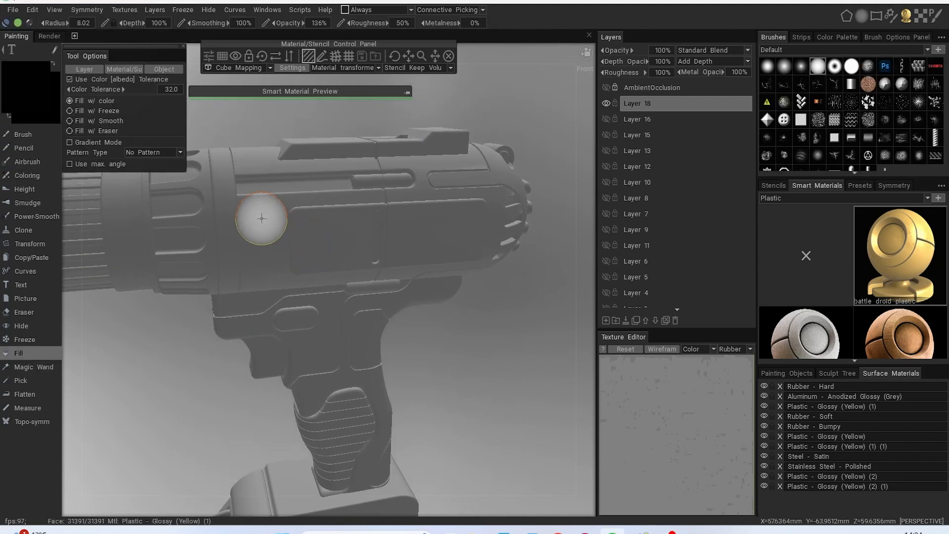
pyautogui.click(279, 263)
pyautogui.keyDown('alt'); pyautogui.moveTo(279, 263); pyautogui.dragTo(650, 445); pyautogui.keyUp('alt')
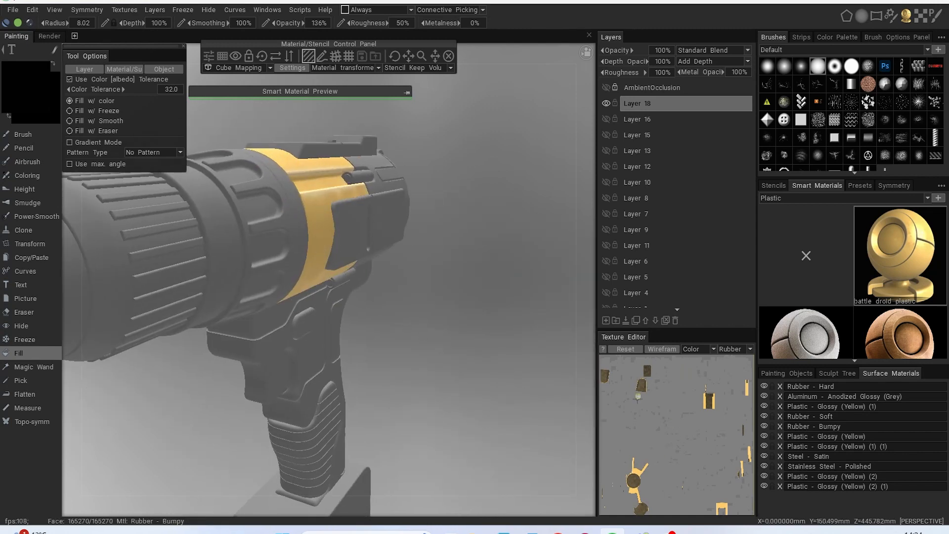
pyautogui.keyDown('alt'); pyautogui.moveTo(494, 414); pyautogui.dragTo(405, 358); pyautogui.keyUp('alt')
pyautogui.keyDown('alt'); pyautogui.moveTo(405, 358); pyautogui.dragTo(422, 331, button='middle'); pyautogui.keyUp('alt')
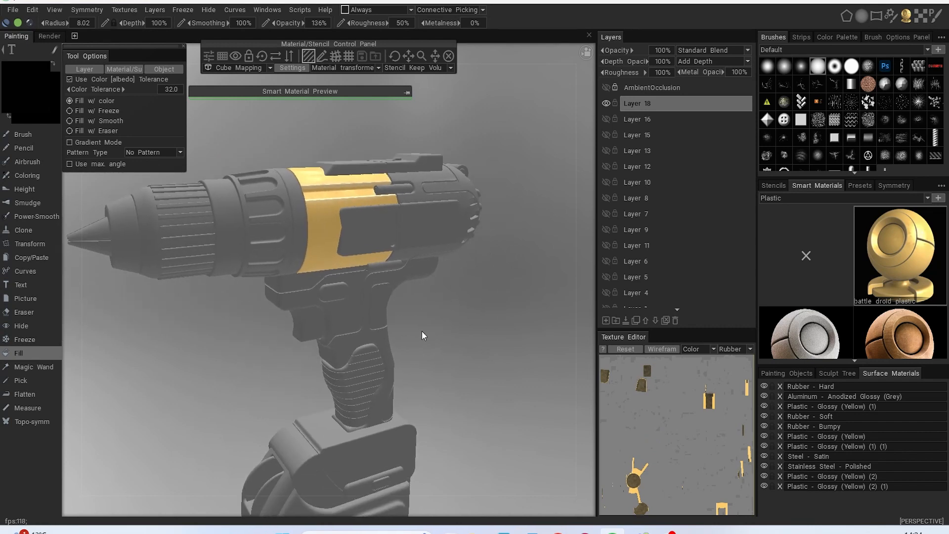
pyautogui.hotkey('ctrl', 'z')
# Open the dark plastic_shabby smart material for editing and move its editor clear of the drill model
pyautogui.scroll(-5, 787, 263)
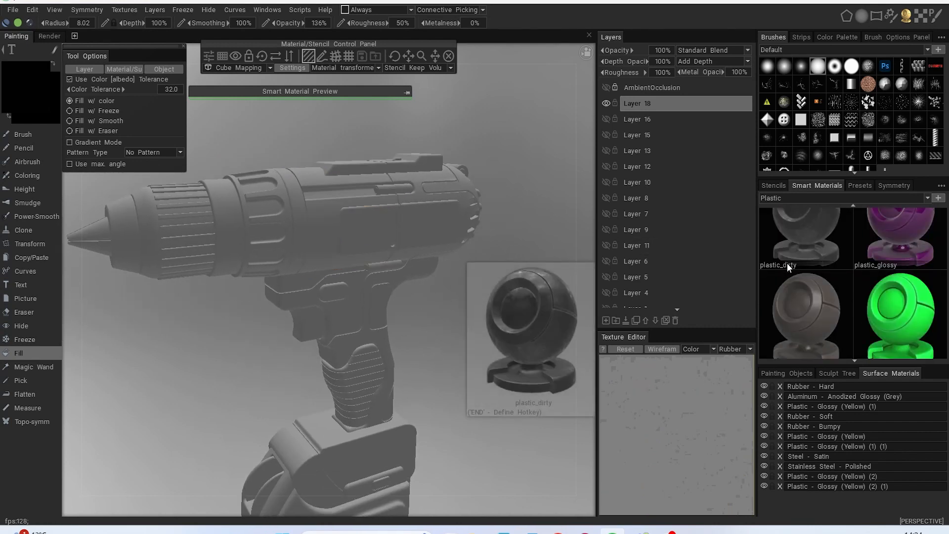
pyautogui.click(789, 301)
pyautogui.doubleClick(829, 292)
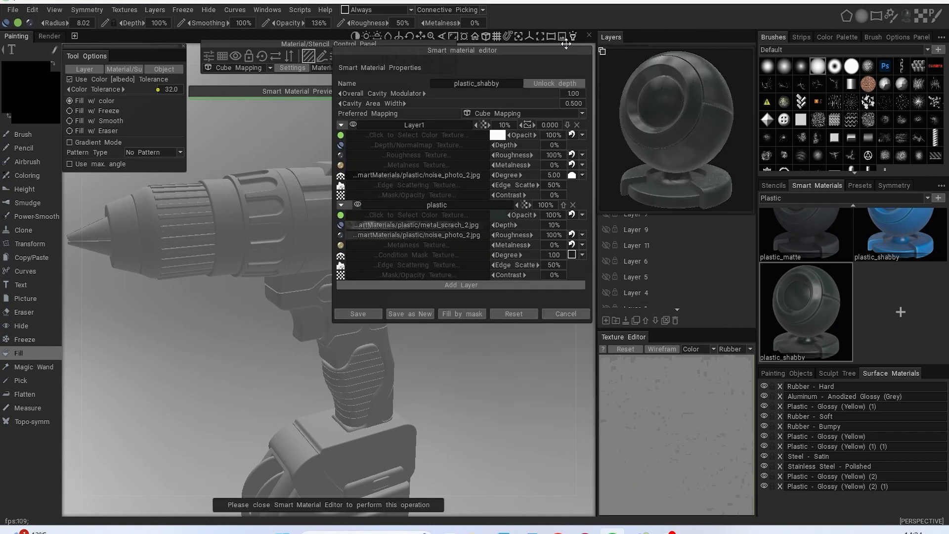
pyautogui.click(498, 214)
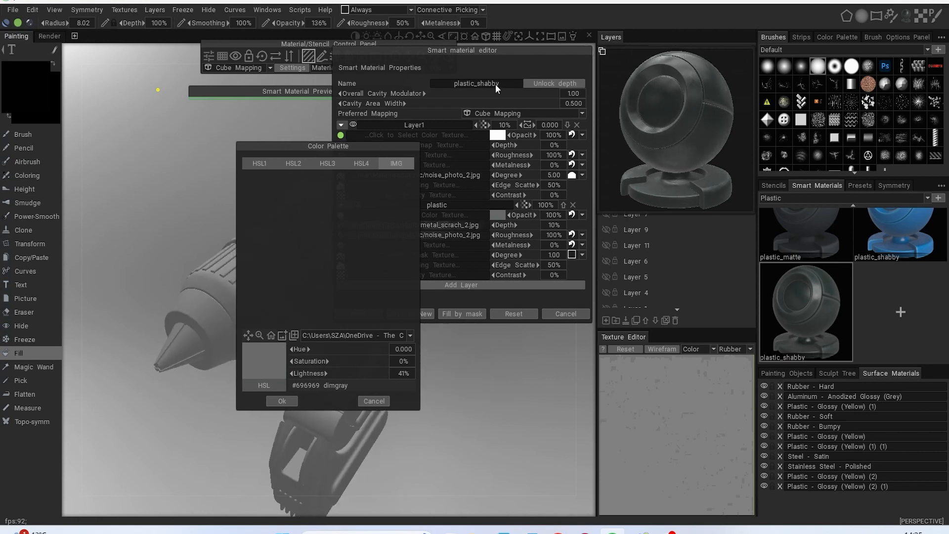
pyautogui.click(374, 401)
pyautogui.moveTo(416, 51); pyautogui.dragTo(513, 109)
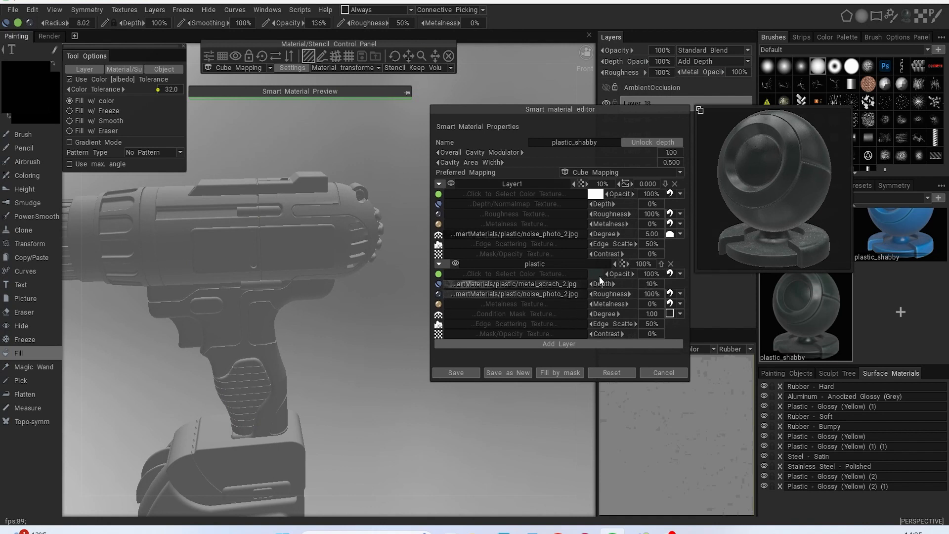
# Set the colour of the material's plastic layer to orange #CE8708, with hue 38.4, saturation 96% and lightness 80%
pyautogui.click(598, 274)
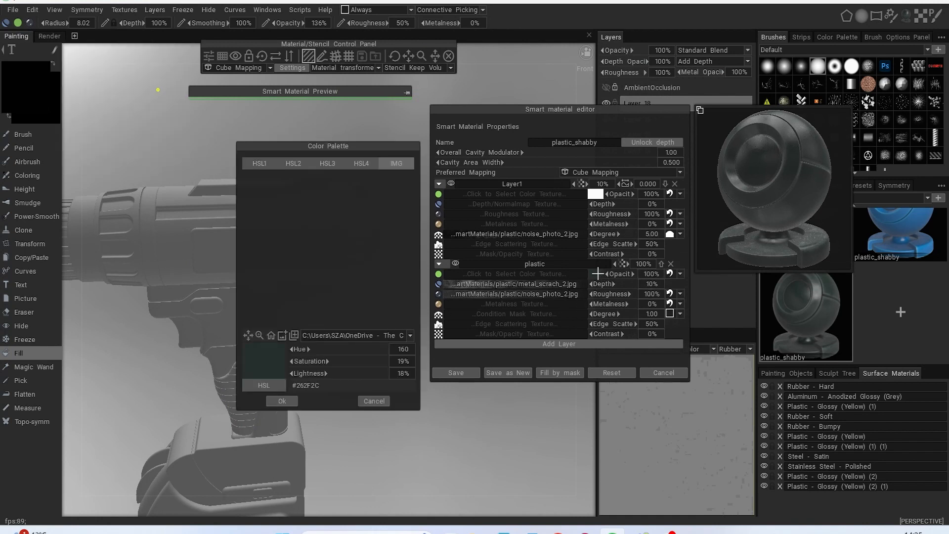
pyautogui.click(286, 163)
pyautogui.click(272, 165)
pyautogui.click(287, 166)
pyautogui.click(305, 234)
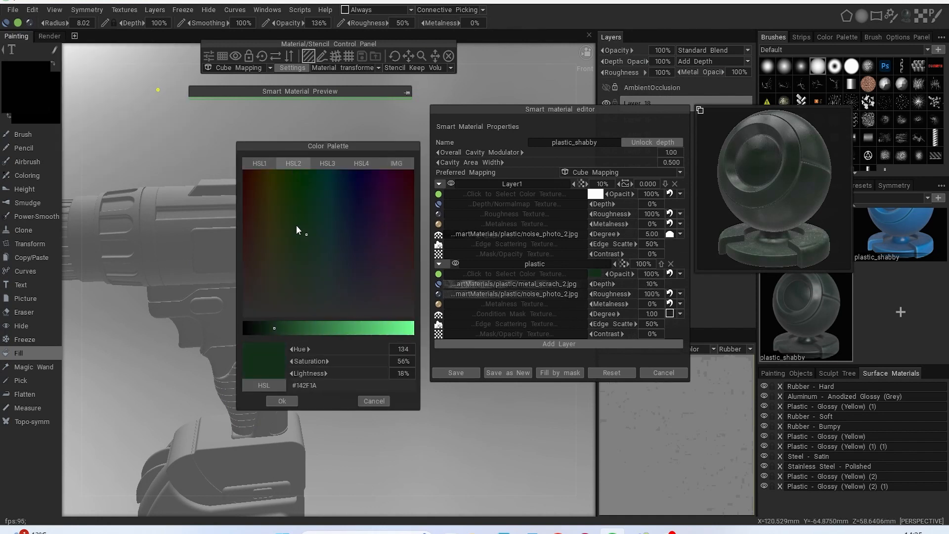
pyautogui.moveTo(329, 327)
pyautogui.mouseDown()
pyautogui.moveTo(351, 331)
pyautogui.moveTo(338, 332)
pyautogui.mouseUp()
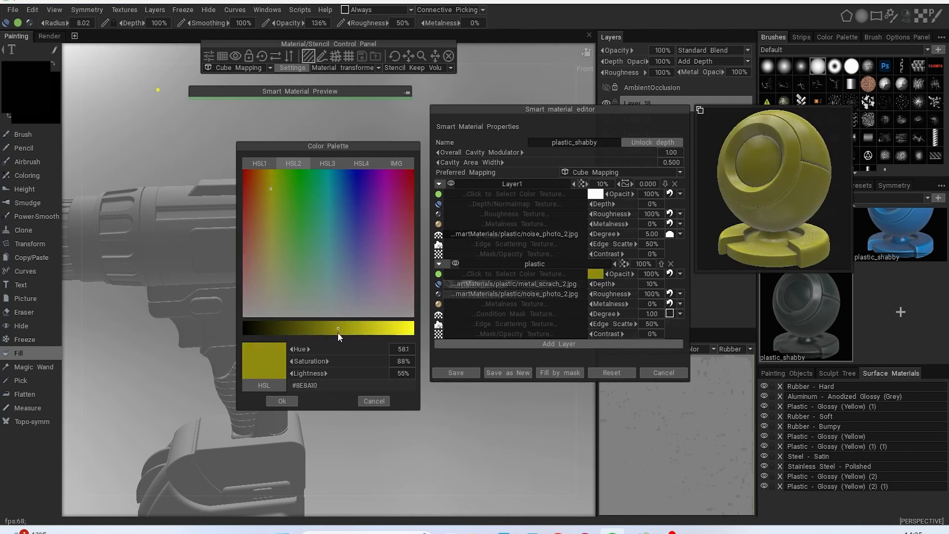
pyautogui.click(257, 180)
pyautogui.moveTo(256, 179); pyautogui.dragTo(260, 178)
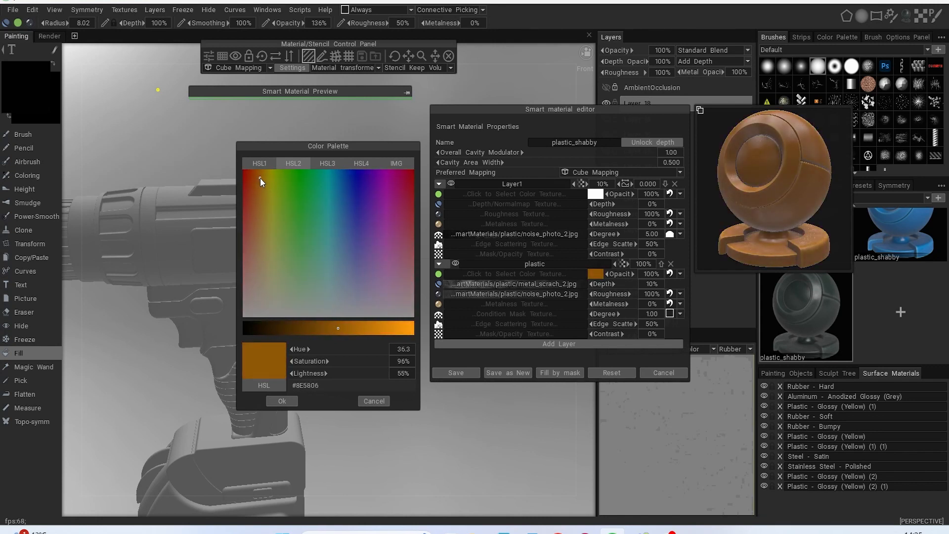
pyautogui.moveTo(387, 332); pyautogui.dragTo(382, 331)
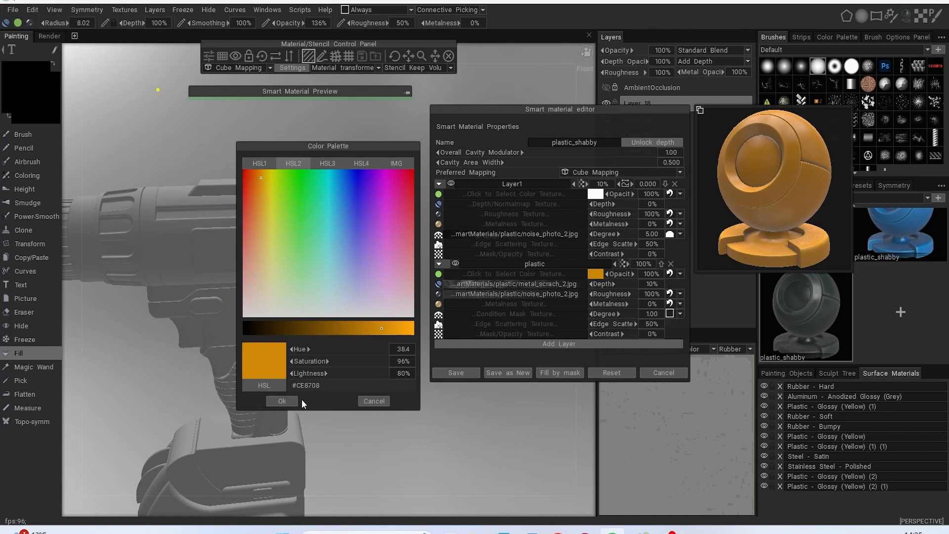
pyautogui.click(289, 400)
pyautogui.keyDown('alt'); pyautogui.moveTo(311, 272); pyautogui.dragTo(326, 277); pyautogui.keyUp('alt')
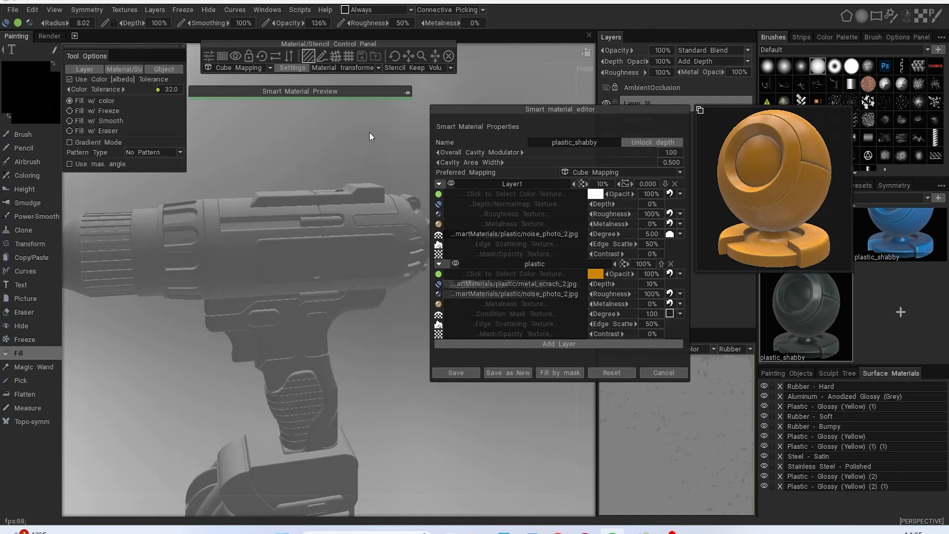
# Preview the orange plastic over the drill body in the Smart Material Preview, and collapse the preview
pyautogui.click(407, 92)
pyautogui.moveTo(401, 91); pyautogui.dragTo(364, 125)
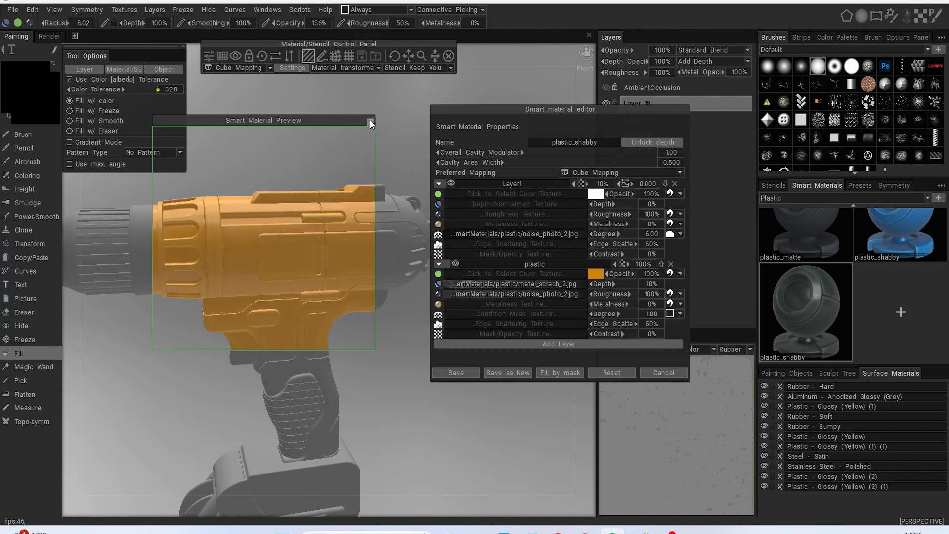
pyautogui.click(371, 121)
# Fill the front part of the drill's main body and the trigger housing with the orange plastic material
pyautogui.keyDown('alt'); pyautogui.moveTo(352, 229); pyautogui.dragTo(346, 237); pyautogui.keyUp('alt')
pyautogui.keyDown('alt'); pyautogui.moveTo(263, 257); pyautogui.dragTo(290, 252, button='right'); pyautogui.keyUp('alt')
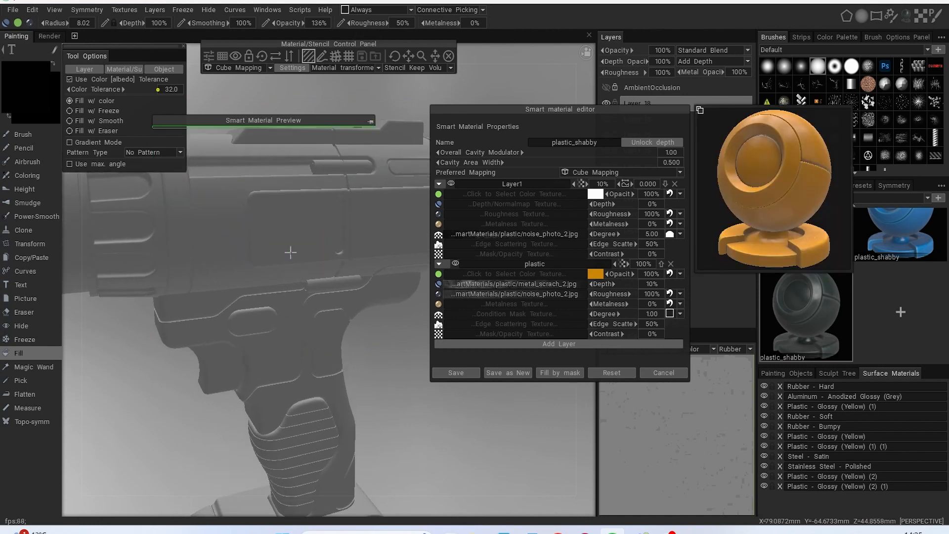
pyautogui.keyDown('alt'); pyautogui.moveTo(290, 252); pyautogui.dragTo(349, 263, button='middle'); pyautogui.keyUp('alt')
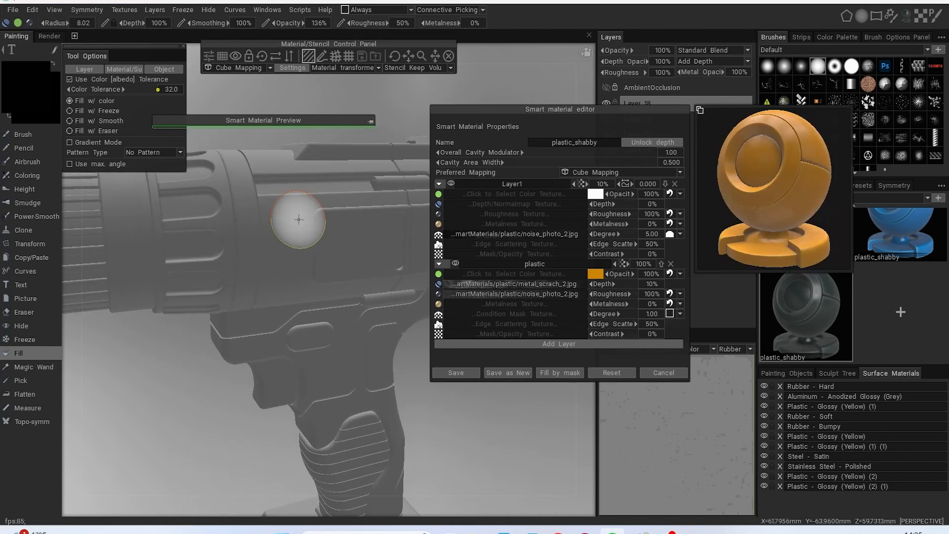
pyautogui.click(277, 218)
pyautogui.scroll(2, 294, 215)
pyautogui.keyDown('alt'); pyautogui.moveTo(294, 214); pyautogui.dragTo(301, 282); pyautogui.keyUp('alt')
pyautogui.keyDown('alt'); pyautogui.moveTo(301, 282); pyautogui.dragTo(271, 307, button='right'); pyautogui.keyUp('alt')
pyautogui.moveTo(271, 307)
pyautogui.keyDown('alt'); pyautogui.mouseDown()
pyautogui.moveTo(300, 281)
pyautogui.moveTo(257, 241)
pyautogui.moveTo(272, 240)
pyautogui.mouseUp(); pyautogui.keyUp('alt')
pyautogui.moveTo(290, 277)
pyautogui.keyDown('alt'); pyautogui.mouseDown()
pyautogui.moveTo(322, 304)
pyautogui.moveTo(283, 331)
pyautogui.moveTo(319, 307)
pyautogui.mouseUp(); pyautogui.keyUp('alt')
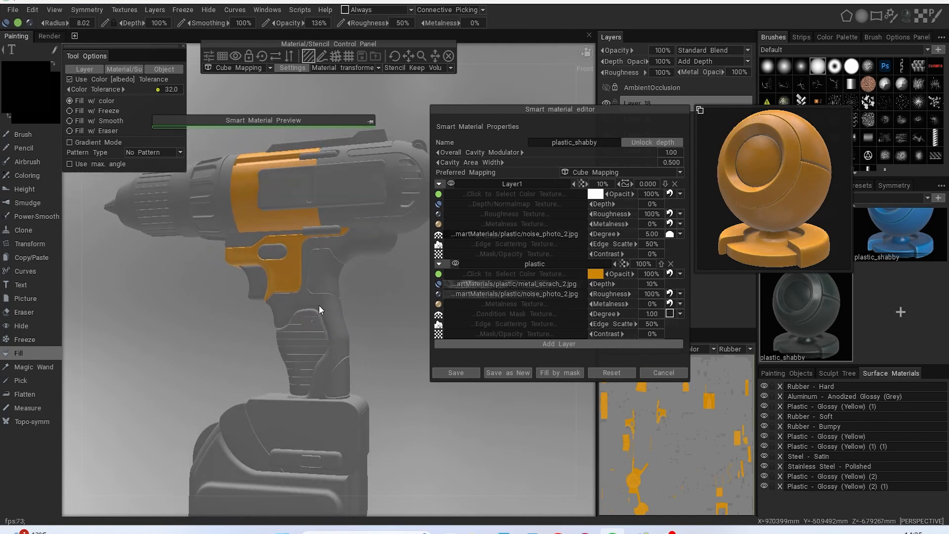
# Extend the orange plastic fill to the rear body, side panels, top ridge and remaining handle inserts
pyautogui.moveTo(347, 375)
pyautogui.keyDown('alt'); pyautogui.mouseDown()
pyautogui.moveTo(364, 335)
pyautogui.moveTo(420, 364)
pyautogui.moveTo(358, 391)
pyautogui.moveTo(319, 386)
pyautogui.moveTo(357, 263)
pyautogui.mouseUp(); pyautogui.keyUp('alt')
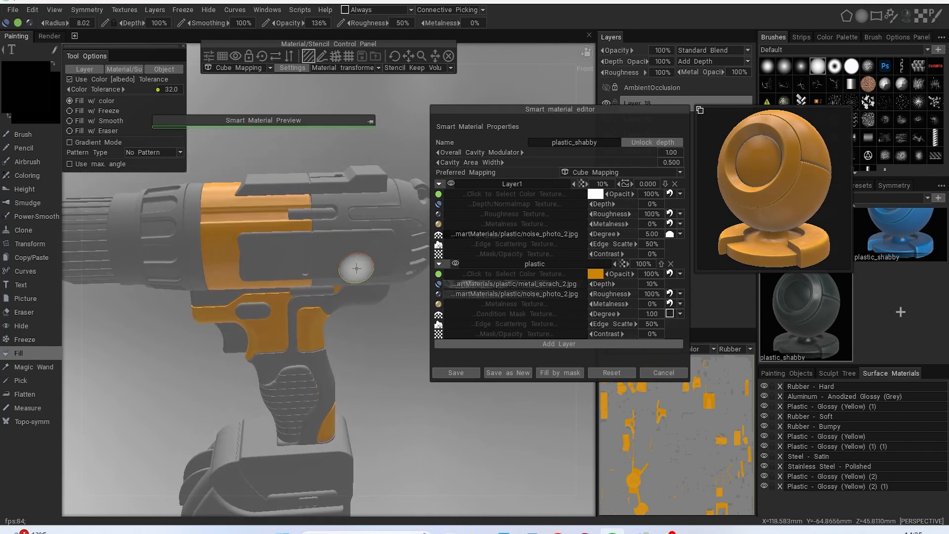
pyautogui.click(342, 201)
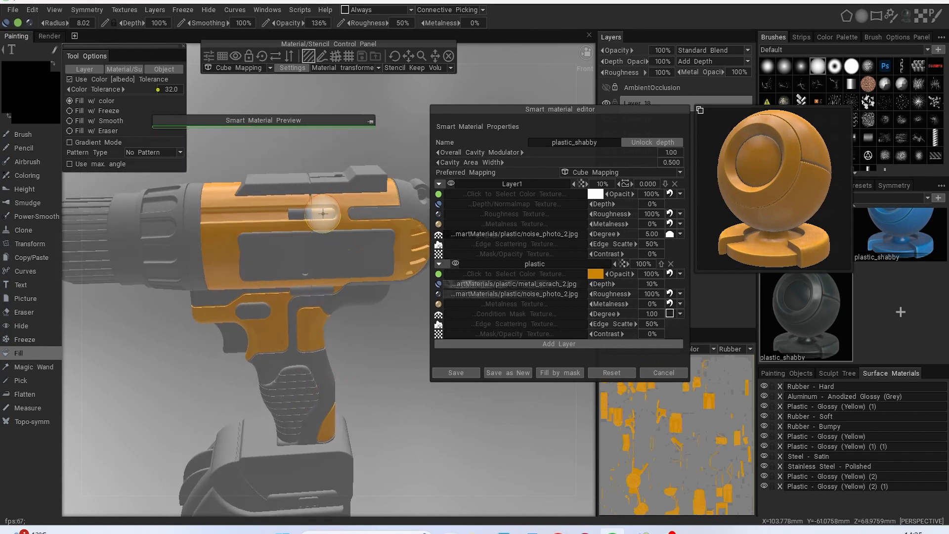
pyautogui.keyDown('alt'); pyautogui.moveTo(297, 257); pyautogui.dragTo(523, 275); pyautogui.keyUp('alt')
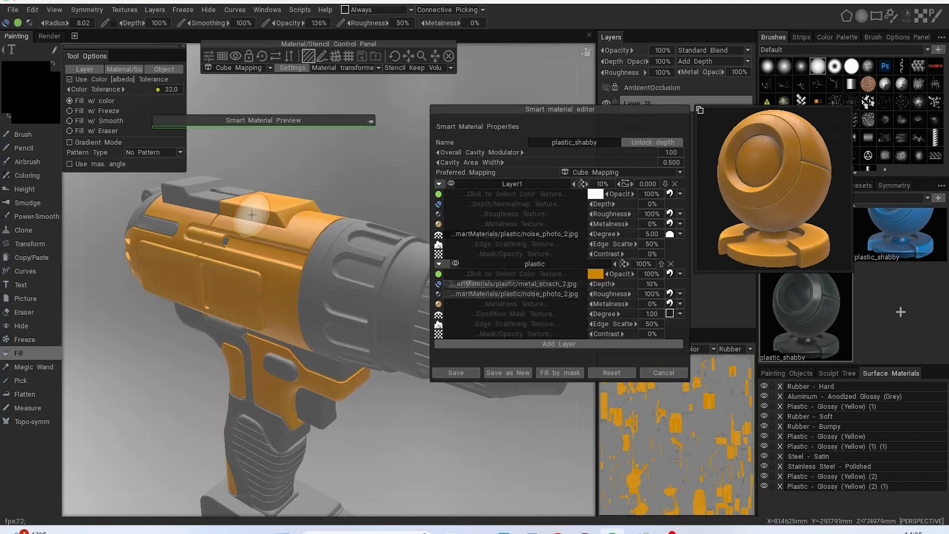
pyautogui.moveTo(212, 203)
pyautogui.keyDown('alt'); pyautogui.mouseDown()
pyautogui.moveTo(201, 236)
pyautogui.moveTo(55, 235)
pyautogui.moveTo(307, 262)
pyautogui.moveTo(243, 234)
pyautogui.moveTo(412, 270)
pyautogui.mouseUp(); pyautogui.keyUp('alt')
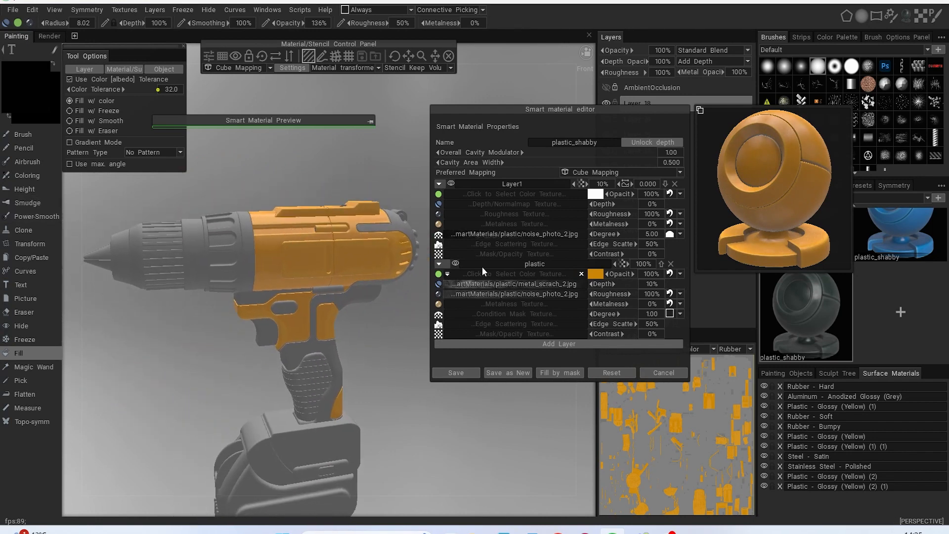
# Discard the orange colour edit of plastic_shabby and close the smart material editor
pyautogui.click(594, 274)
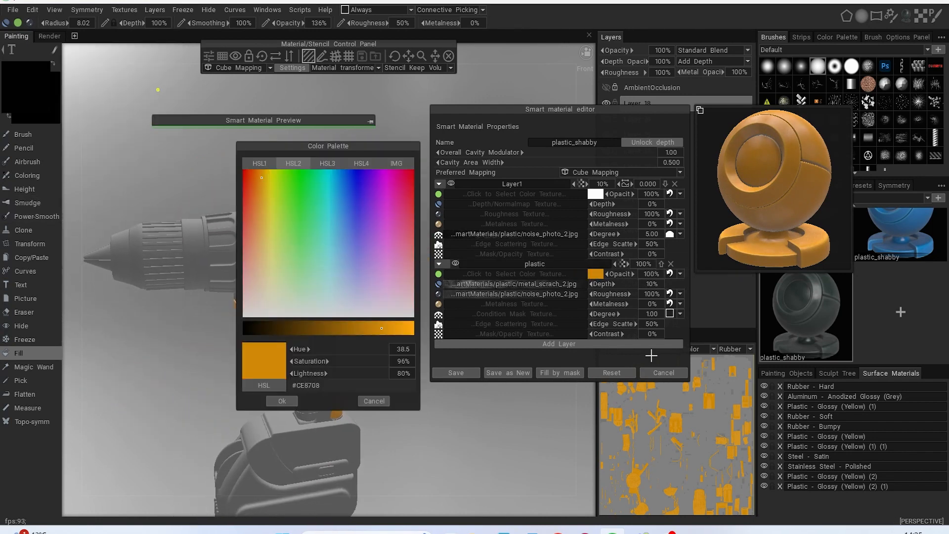
pyautogui.click(657, 374)
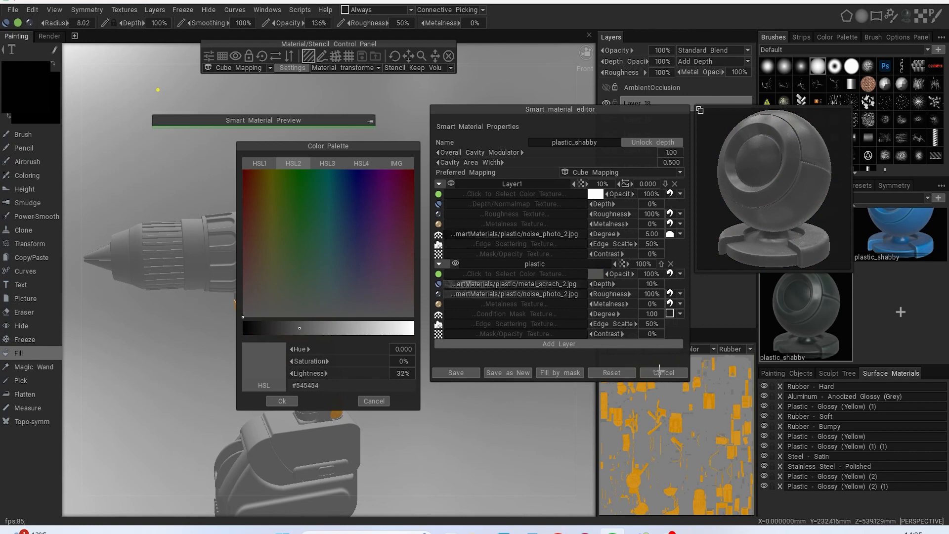
pyautogui.click(372, 401)
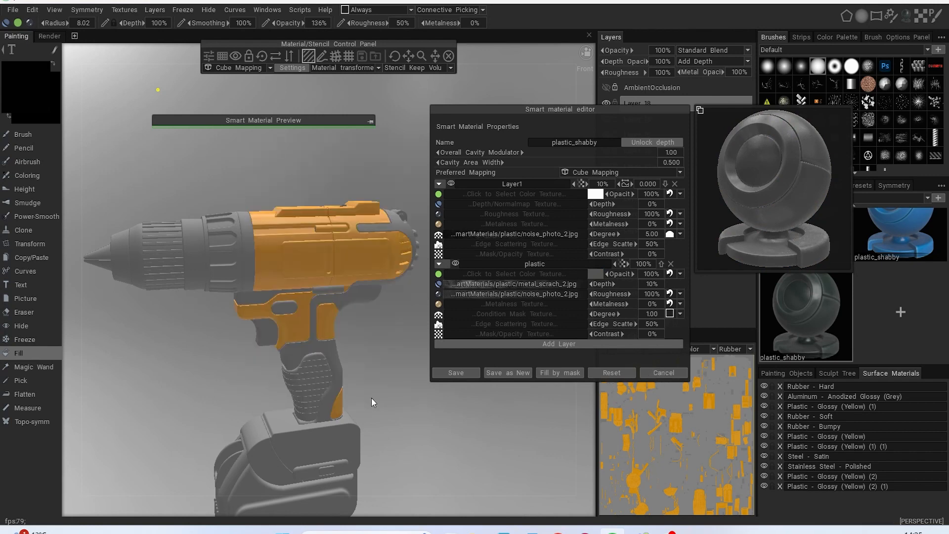
pyautogui.click(663, 374)
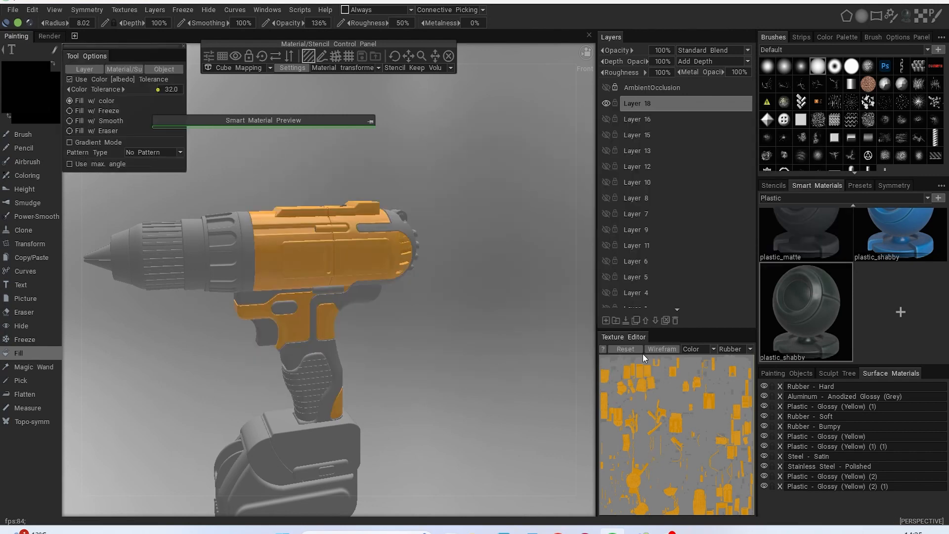
# Add a new paint layer and reopen the dark plastic_shabby smart material, with its editor clear of the drill model
pyautogui.click(605, 321)
pyautogui.doubleClick(817, 307)
pyautogui.moveTo(558, 50); pyautogui.dragTo(675, 103)
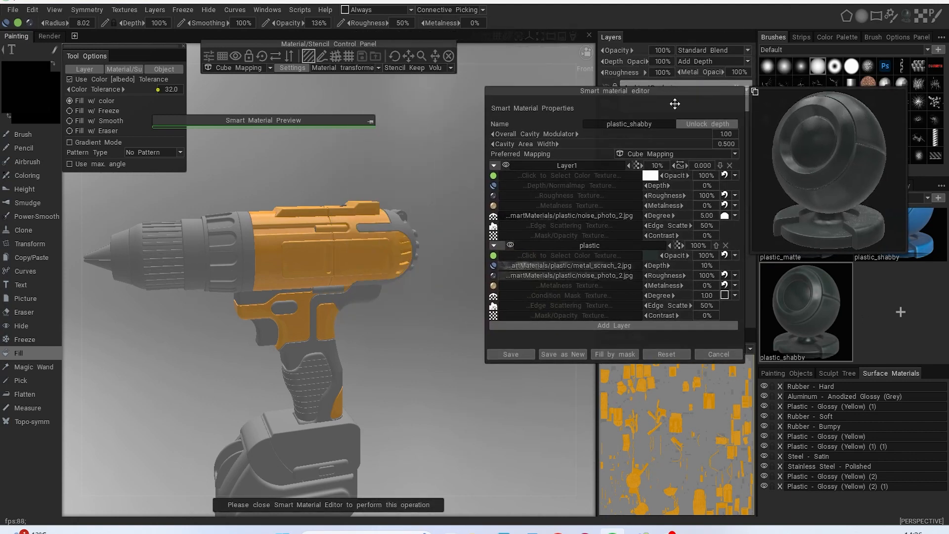
# Fill the drill's clutch ring and rear motor cap with the dark plastic_shabby material, checking them from several angles
pyautogui.click(248, 244)
pyautogui.scroll(2, 246, 245)
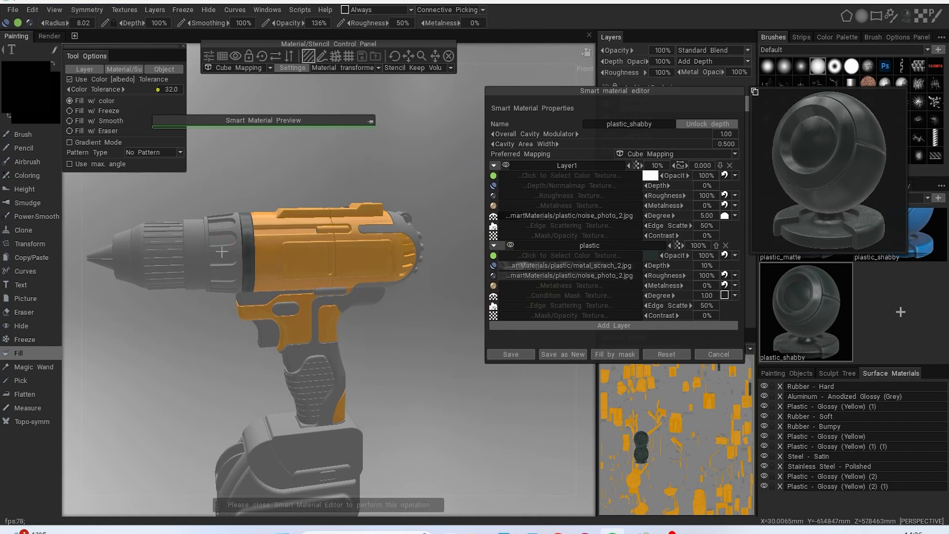
pyautogui.click(222, 247)
pyautogui.keyDown('alt'); pyautogui.moveTo(288, 255); pyautogui.dragTo(232, 279); pyautogui.keyUp('alt')
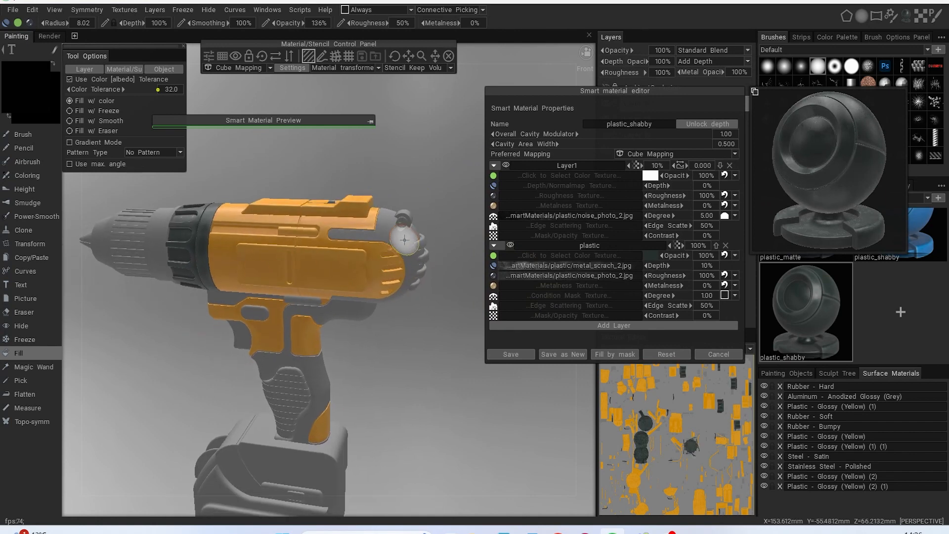
pyautogui.click(394, 239)
pyautogui.keyDown('alt'); pyautogui.moveTo(391, 243); pyautogui.dragTo(292, 316); pyautogui.keyUp('alt')
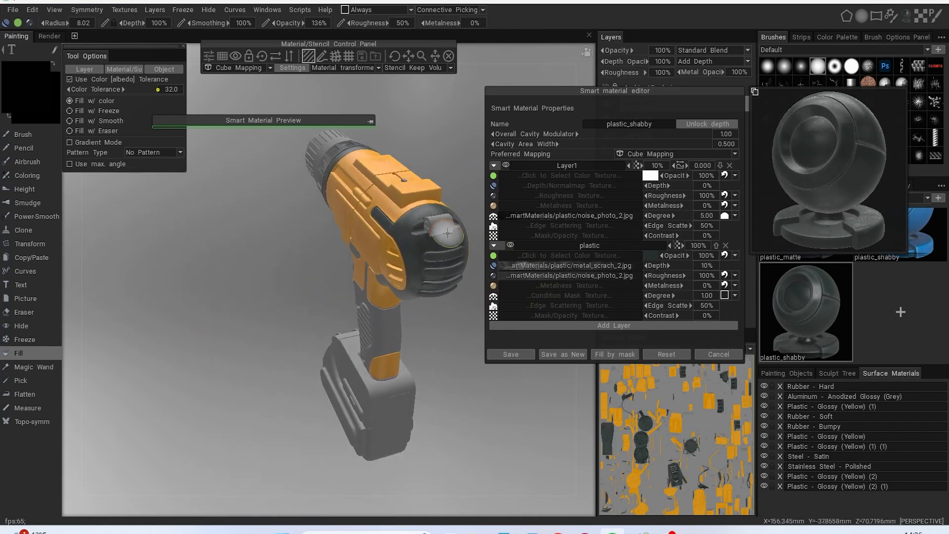
pyautogui.keyDown('alt'); pyautogui.moveTo(440, 248); pyautogui.dragTo(479, 252); pyautogui.keyUp('alt')
pyautogui.scroll(2, 443, 245)
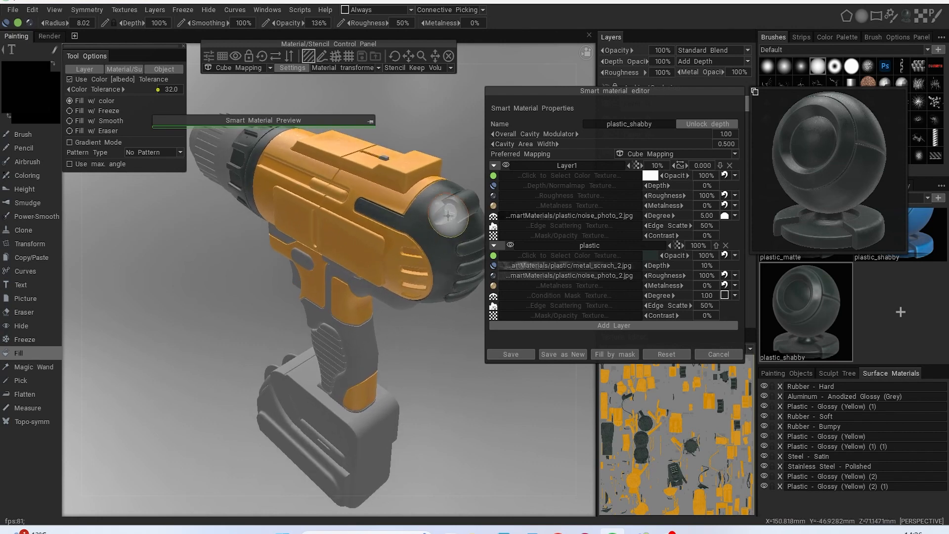
pyautogui.moveTo(448, 217)
pyautogui.keyDown('alt'); pyautogui.mouseDown()
pyautogui.moveTo(259, 221)
pyautogui.moveTo(461, 224)
pyautogui.moveTo(440, 202)
pyautogui.mouseUp(); pyautogui.keyUp('alt')
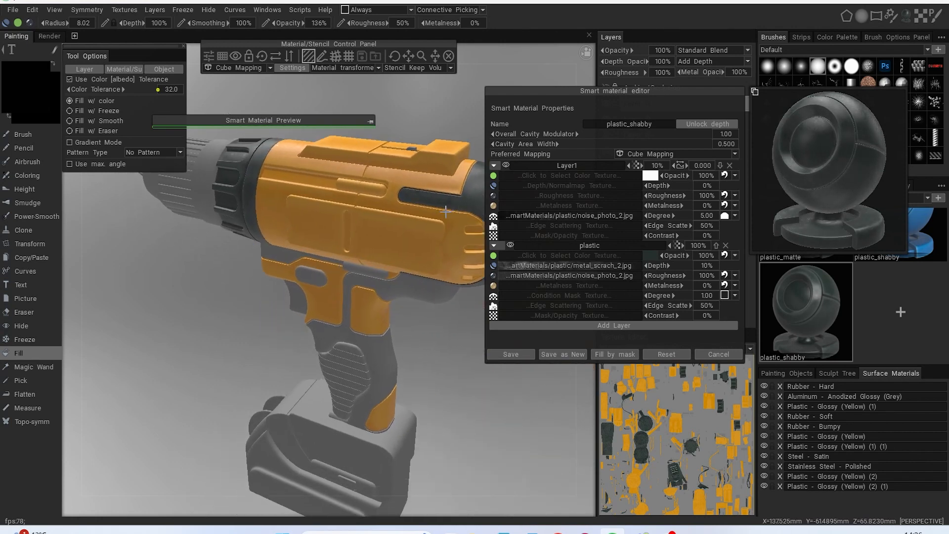
pyautogui.scroll(2, 438, 200)
pyautogui.scroll(-3, 349, 250)
pyautogui.keyDown('alt'); pyautogui.moveTo(349, 249); pyautogui.dragTo(479, 312); pyautogui.keyUp('alt')
# Close the smart material editor and delete the two paint layers holding the dark and orange plastic fills
pyautogui.click(713, 354)
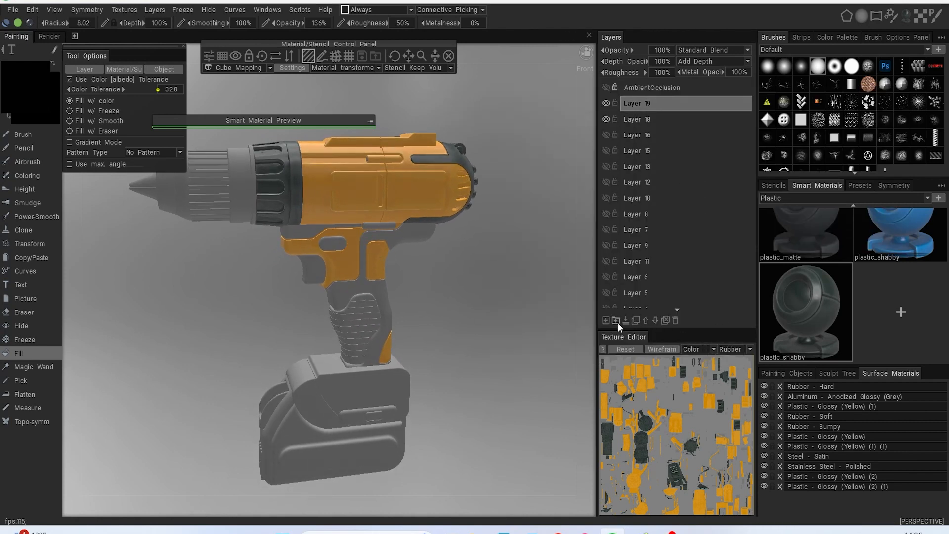
pyautogui.click(675, 321)
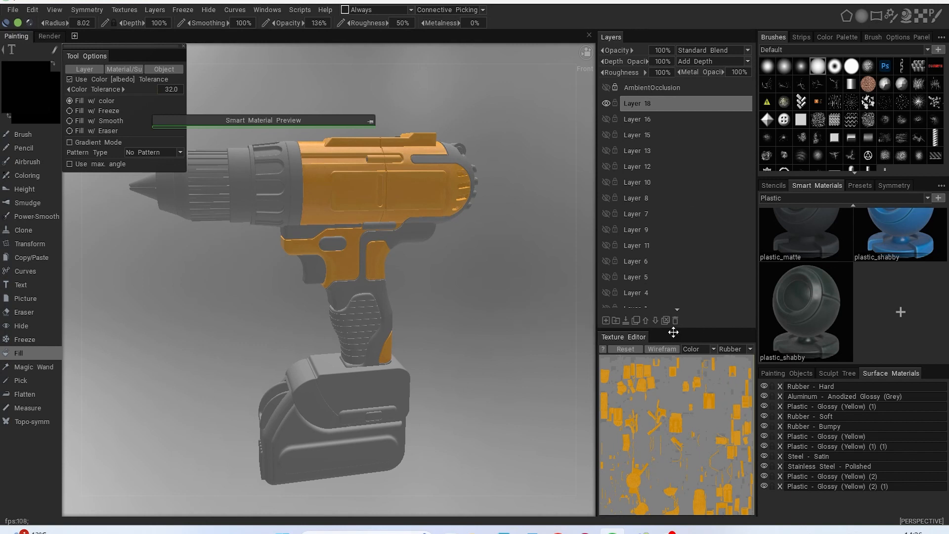
pyautogui.click(676, 320)
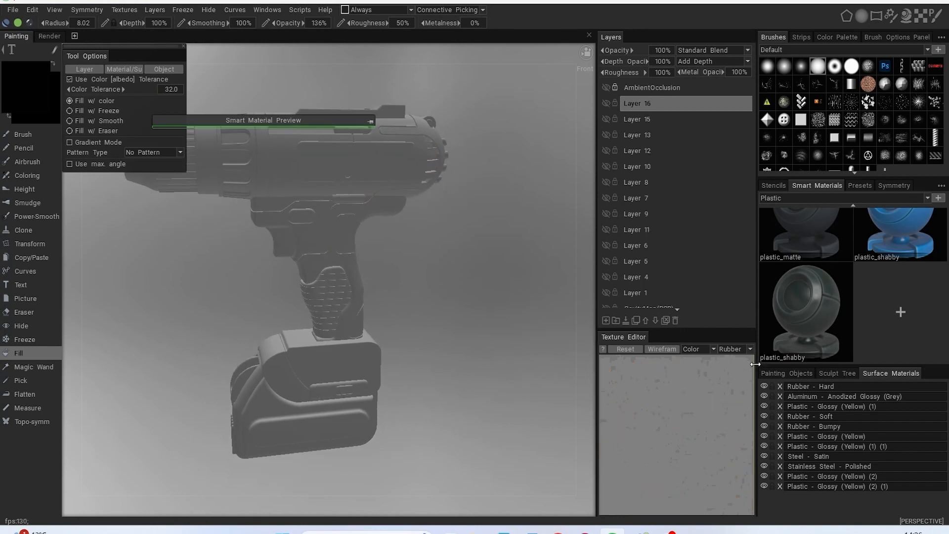
# Hide and show the Rubber - Hard and Plastic - Glossy (Yellow) (1) surface materials to identify their parts
pyautogui.keyDown('alt'); pyautogui.moveTo(499, 325); pyautogui.dragTo(513, 341); pyautogui.keyUp('alt')
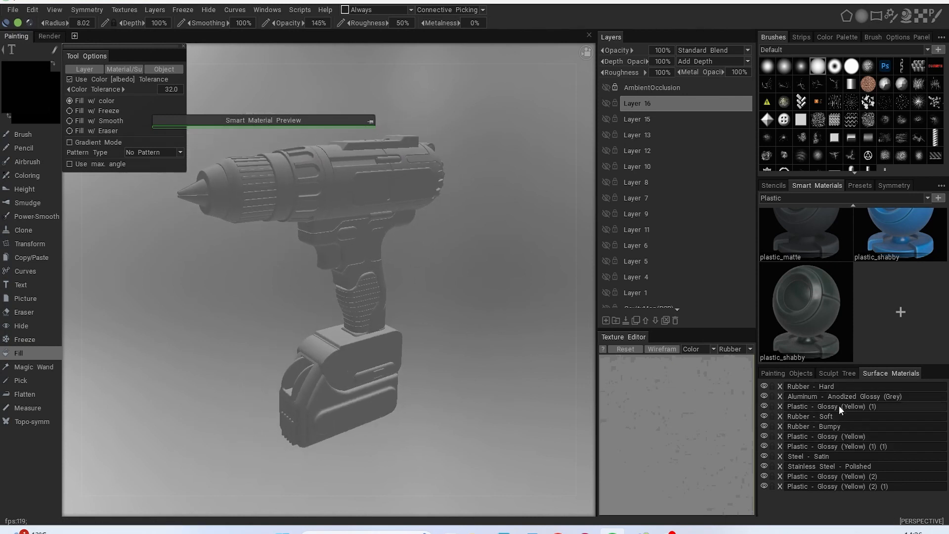
pyautogui.click(766, 387)
pyautogui.click(766, 387)
pyautogui.click(765, 407)
pyautogui.click(765, 407)
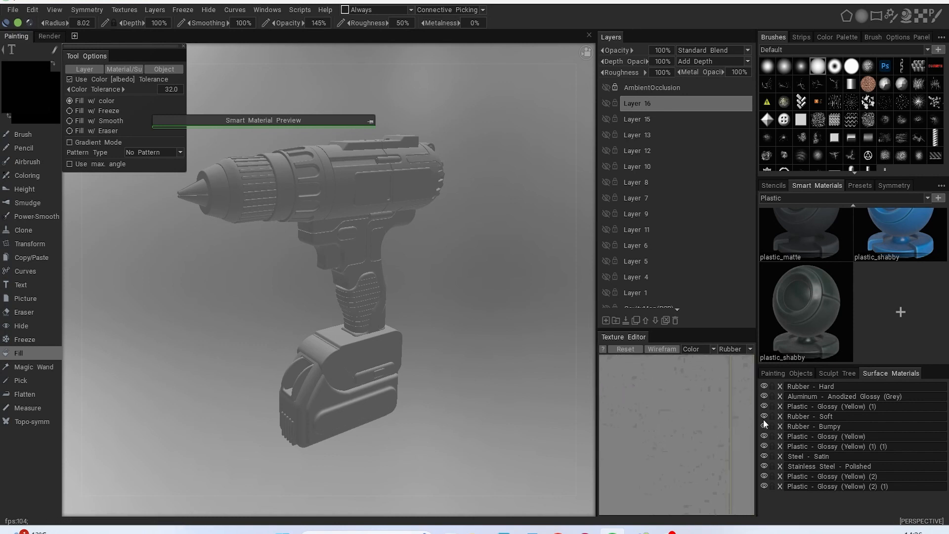
# Temporarily hide the surface materials from Rubber - Soft to Steel - Satin to identify their parts, and show them again
pyautogui.click(765, 416)
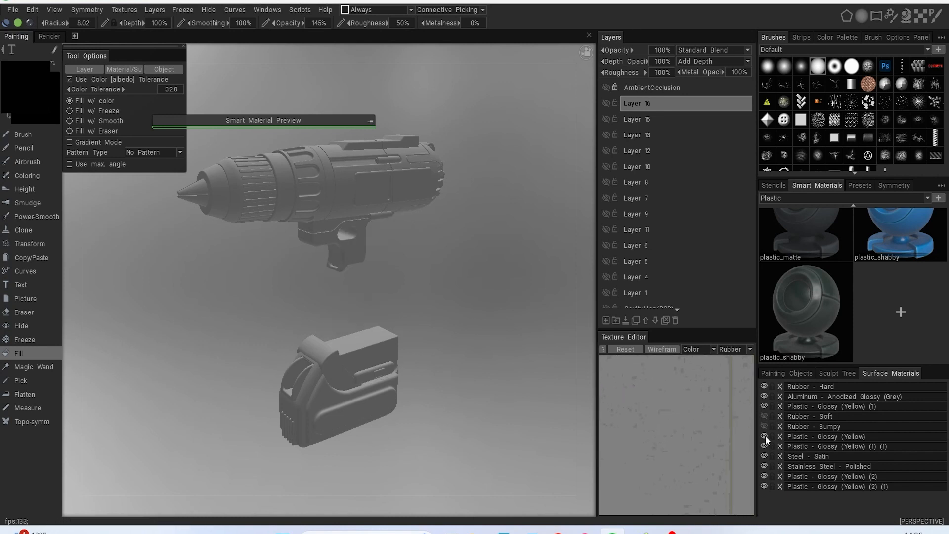
pyautogui.click(763, 436)
pyautogui.click(764, 445)
pyautogui.click(764, 456)
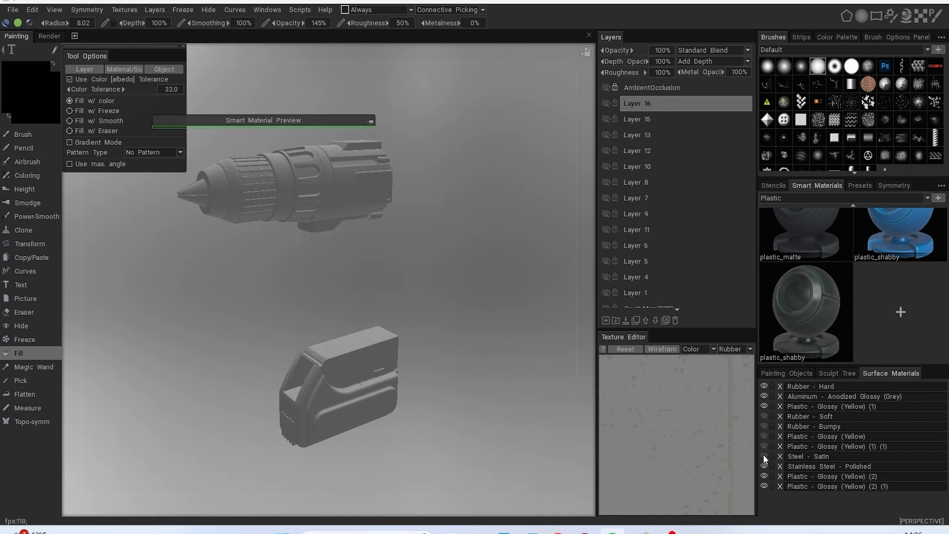
pyautogui.click(764, 456)
pyautogui.click(764, 446)
pyautogui.click(764, 437)
pyautogui.click(764, 427)
pyautogui.click(765, 417)
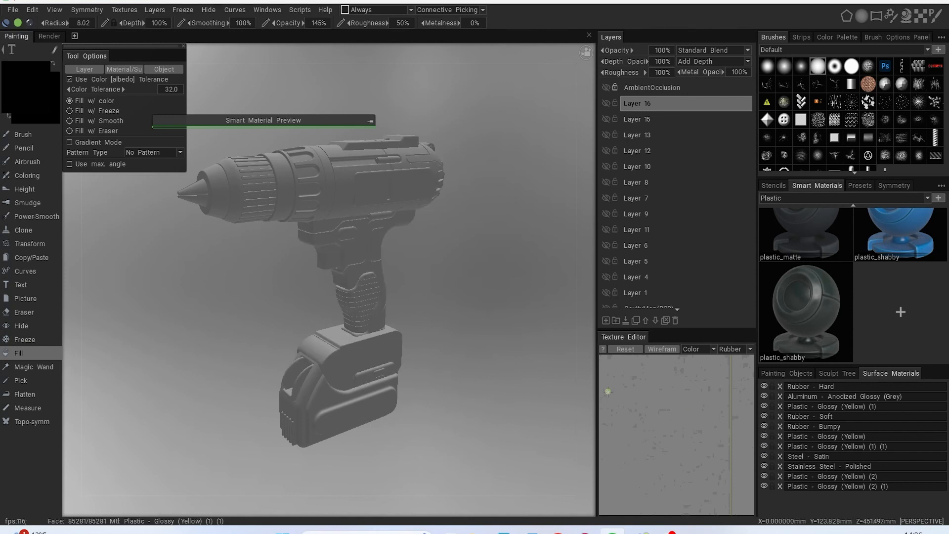
# Hide every surface material except Rubber - Hard and Rubber - Bumpy
pyautogui.moveTo(520, 375); pyautogui.dragTo(490, 372)
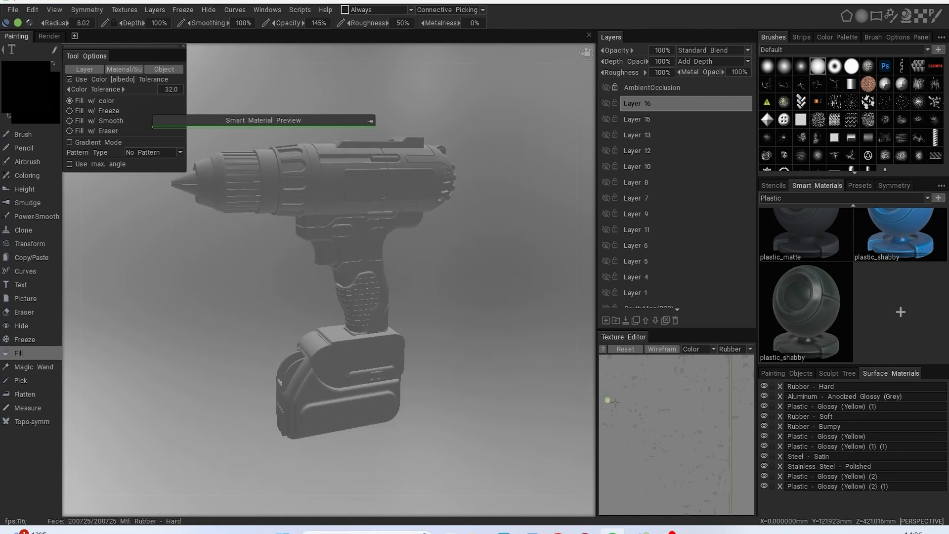
pyautogui.click(764, 387)
pyautogui.click(764, 387)
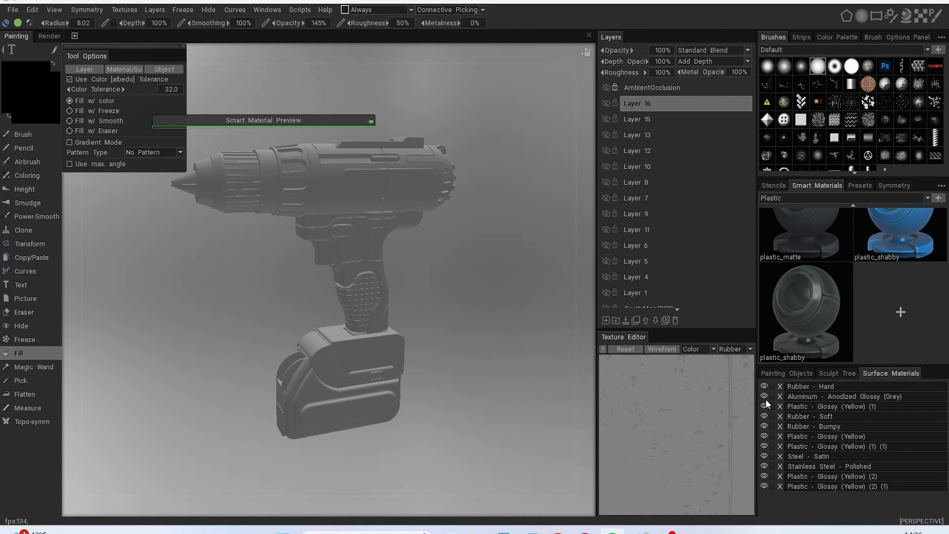
pyautogui.click(765, 397)
pyautogui.click(764, 406)
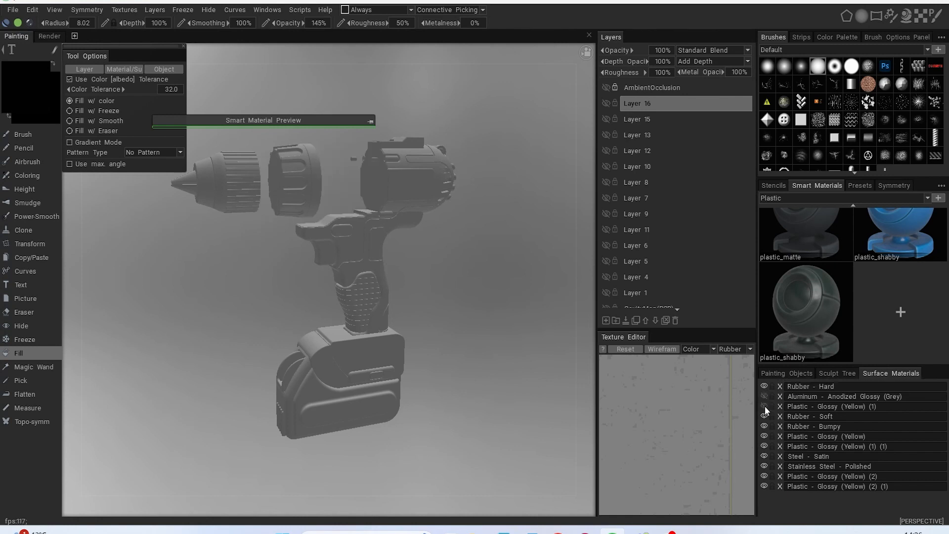
pyautogui.click(764, 418)
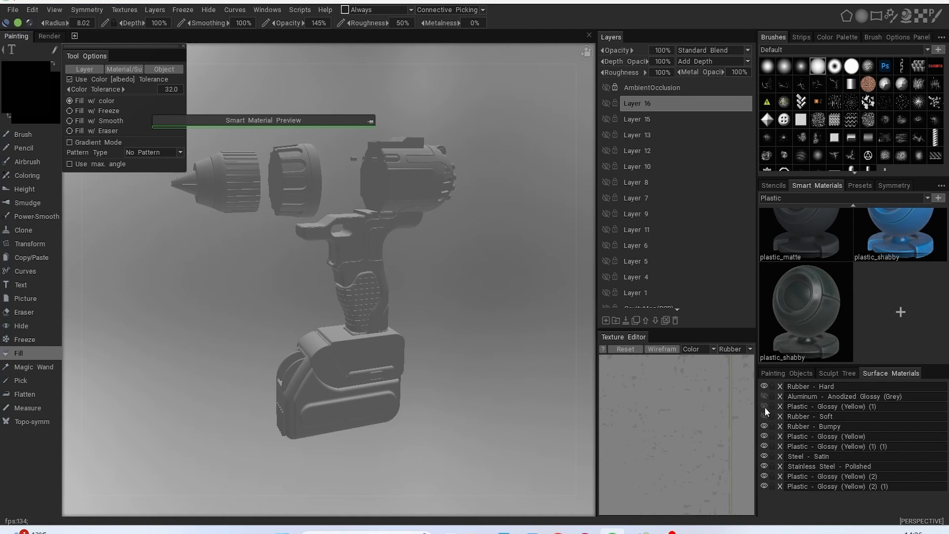
pyautogui.click(764, 436)
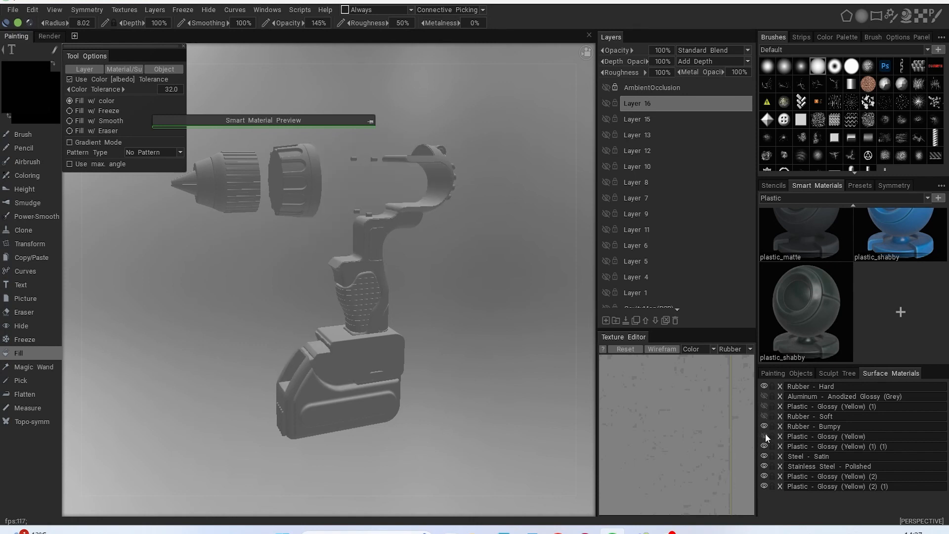
pyautogui.click(766, 446)
pyautogui.click(766, 456)
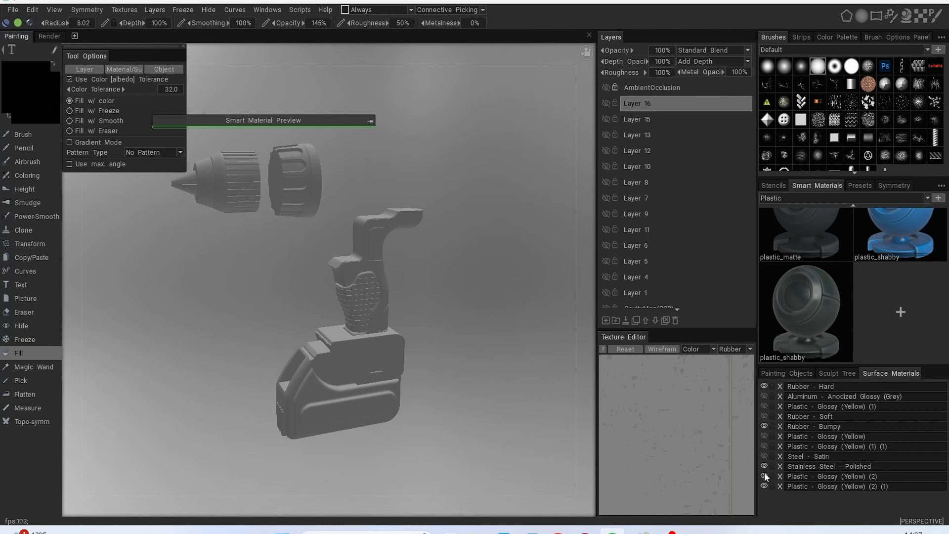
pyautogui.click(764, 466)
pyautogui.click(766, 484)
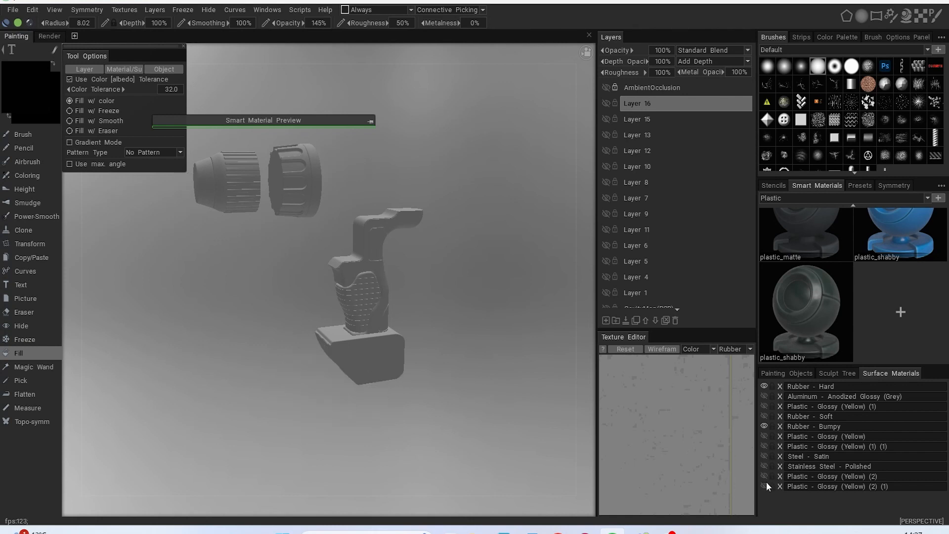
# Switch the smart materials to the Rubber category and select rubber_1
pyautogui.keyDown('alt'); pyautogui.moveTo(508, 375); pyautogui.dragTo(511, 343); pyautogui.keyUp('alt')
pyautogui.scroll(1, 812, 278)
pyautogui.click(787, 202)
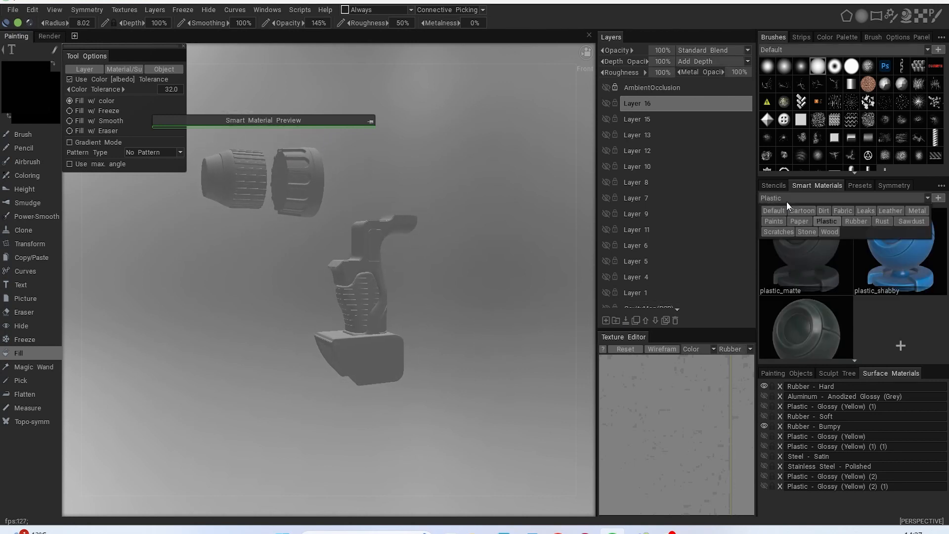
pyautogui.click(862, 223)
pyautogui.click(912, 263)
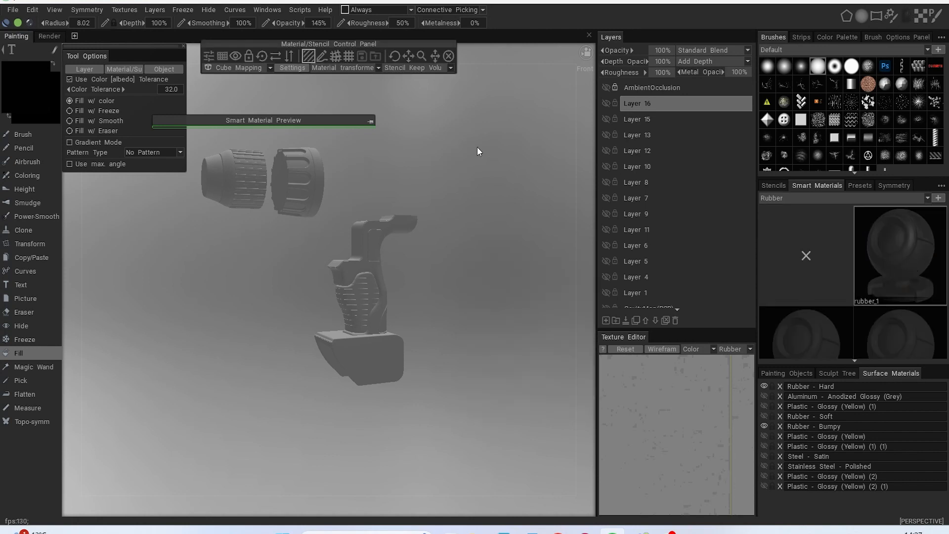
# Add a new layer and fill the entire layer with rubber_1 on the visible rubber parts
pyautogui.moveTo(363, 123); pyautogui.dragTo(393, 137)
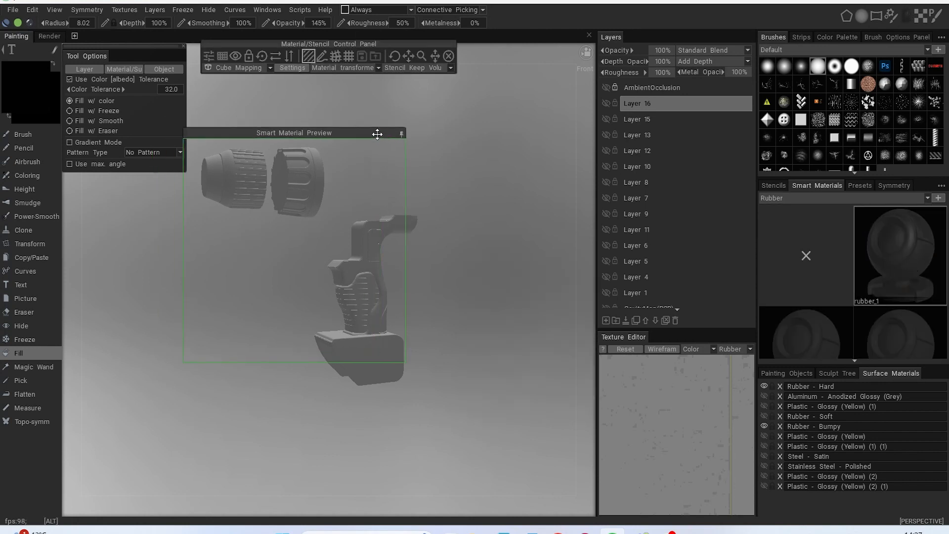
pyautogui.keyDown('alt'); pyautogui.moveTo(450, 182); pyautogui.dragTo(467, 223); pyautogui.keyUp('alt')
pyautogui.click(605, 320)
pyautogui.moveTo(438, 234)
pyautogui.mouseDown(button='middle')
pyautogui.moveTo(465, 259)
pyautogui.moveTo(452, 236)
pyautogui.mouseUp(button='middle')
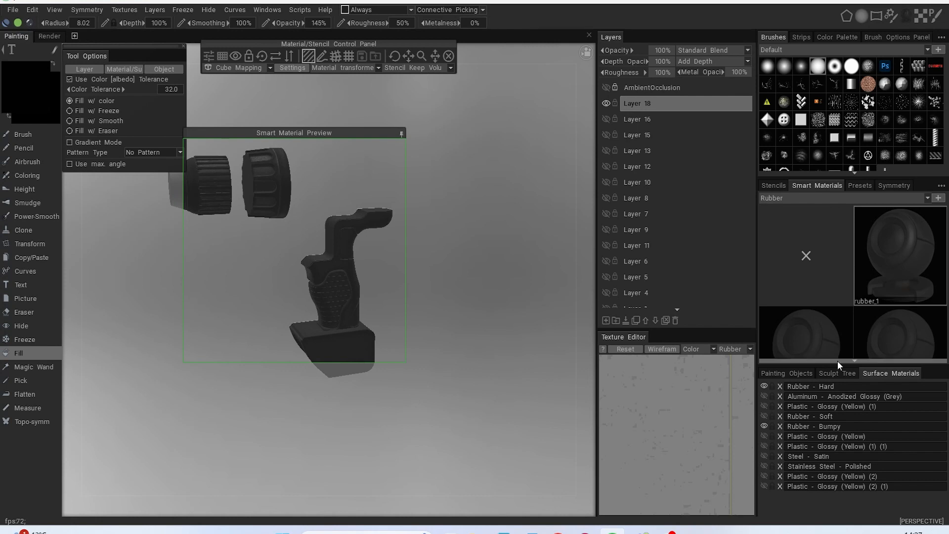
pyautogui.rightClick(896, 251)
pyautogui.moveTo(905, 287)
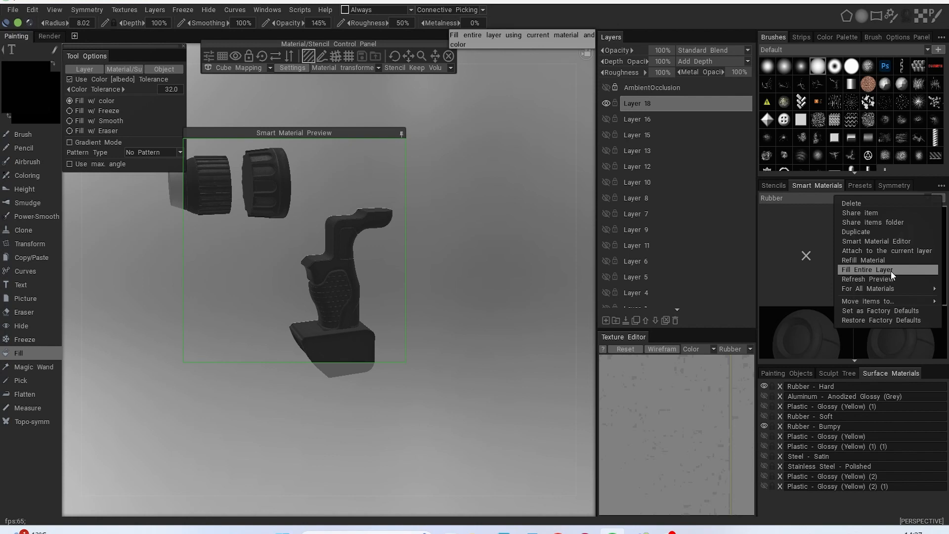
pyautogui.click(891, 271)
# Collapse the Smart Material Preview and move it clear of the drill model
pyautogui.click(401, 134)
pyautogui.moveTo(391, 133); pyautogui.dragTo(543, 114)
pyautogui.moveTo(440, 253); pyautogui.dragTo(494, 269)
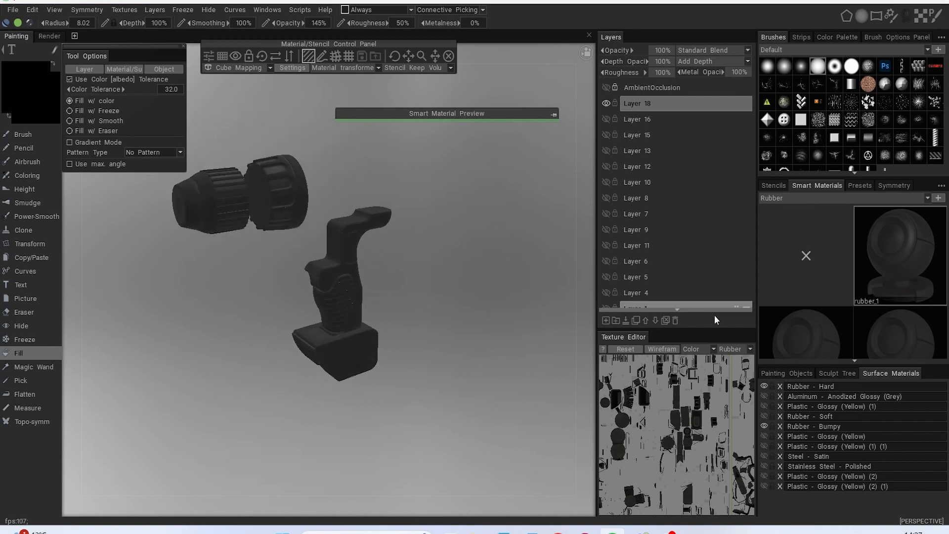
# Show all the hidden surface materials again so the whole drill is displayed
pyautogui.click(764, 396)
pyautogui.click(764, 406)
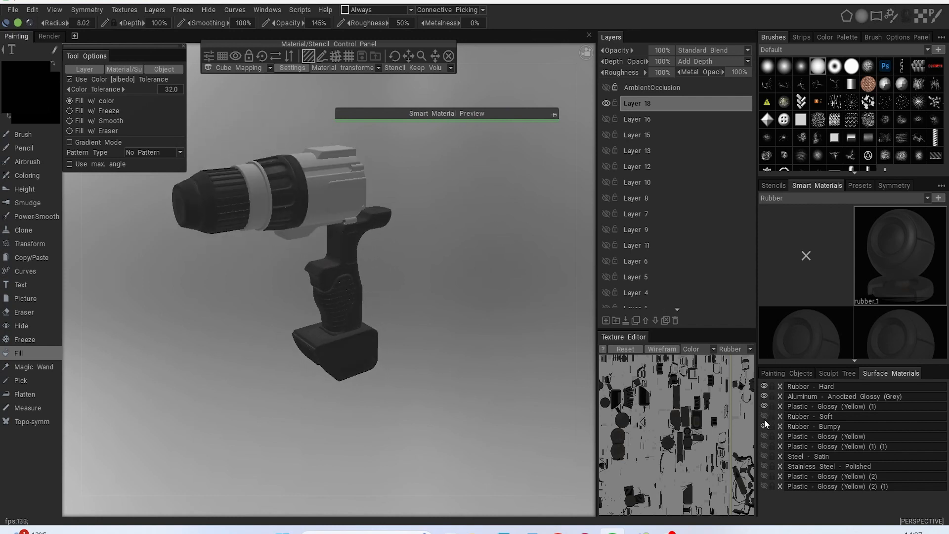
pyautogui.click(765, 416)
pyautogui.click(765, 436)
pyautogui.click(764, 447)
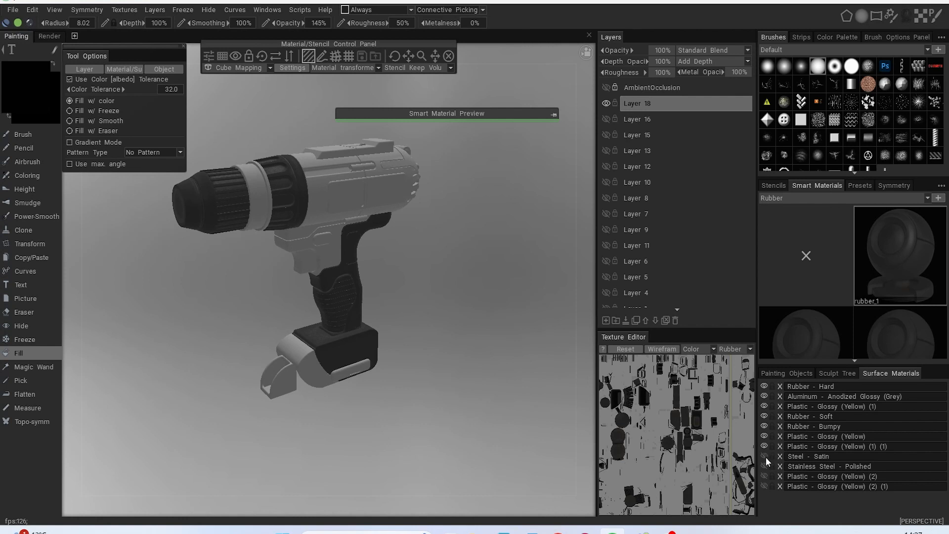
pyautogui.click(765, 456)
pyautogui.click(765, 466)
pyautogui.click(765, 476)
pyautogui.click(765, 486)
pyautogui.moveTo(498, 399); pyautogui.dragTo(468, 372)
# Add another layer and hide the Rubber - Hard, Aluminum - Anodized Glossy (Grey), Rubber - Soft and Rubber - Bumpy surface materials
pyautogui.click(606, 320)
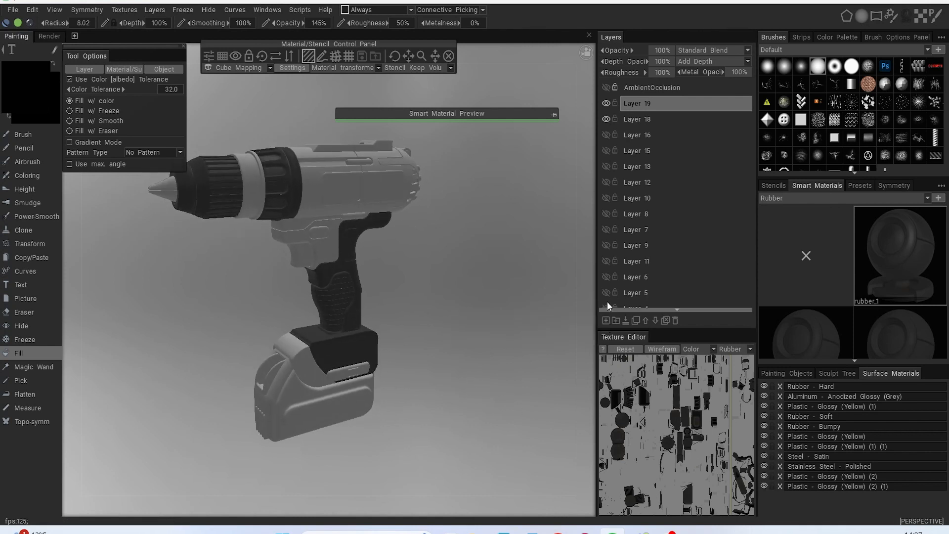
pyautogui.click(764, 387)
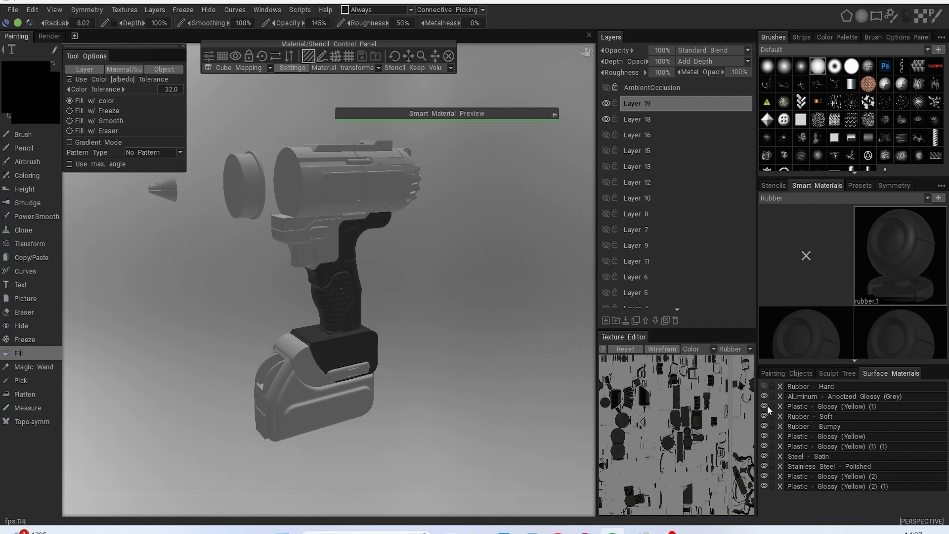
pyautogui.click(764, 396)
pyautogui.click(764, 406)
pyautogui.click(764, 406)
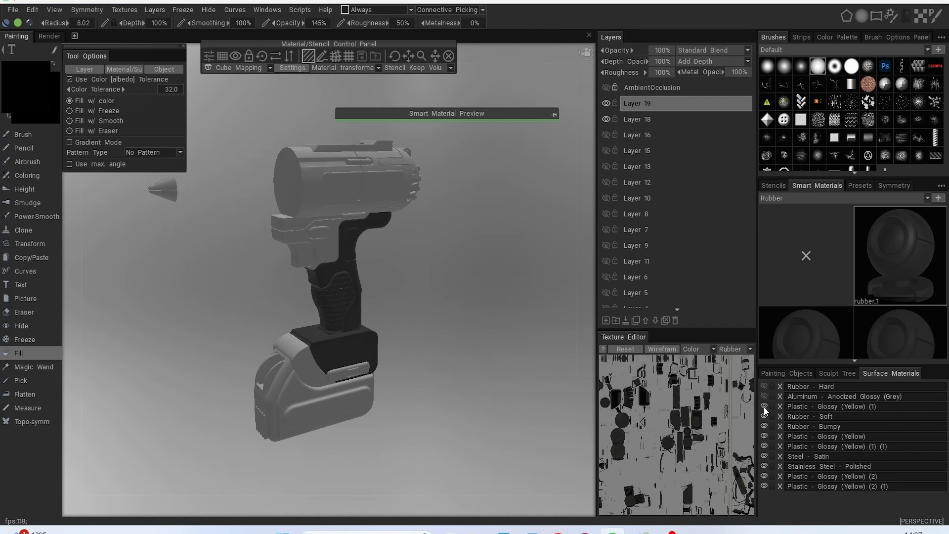
pyautogui.click(765, 417)
pyautogui.click(765, 428)
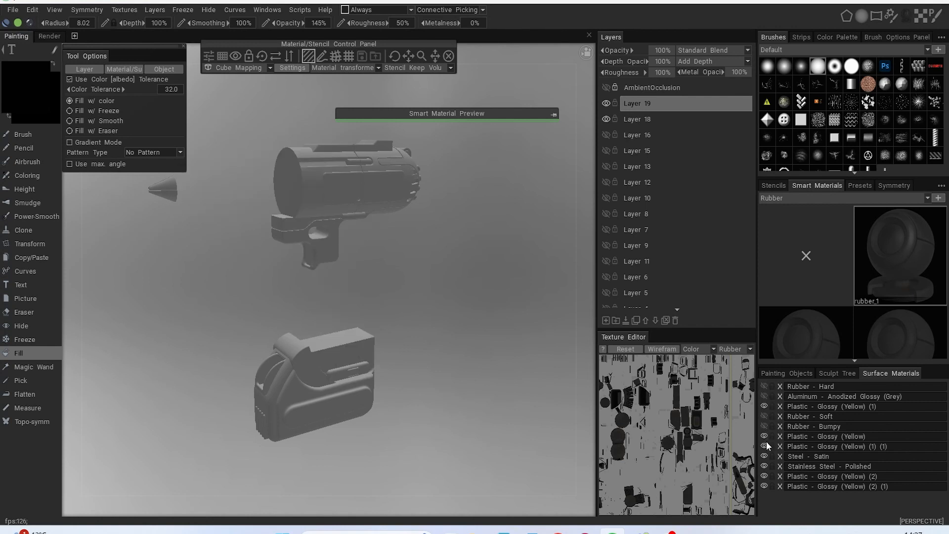
# Hide Plastic - Glossy (Yellow) (1) (1), Steel - Satin, Stainless Steel - Polished, Plastic - Glossy (Yellow) (2) and Plastic - Glossy (Yellow) (2) (1)
pyautogui.click(765, 437)
pyautogui.click(765, 437)
pyautogui.click(763, 447)
pyautogui.keyDown('alt'); pyautogui.moveTo(532, 390); pyautogui.dragTo(485, 372); pyautogui.keyUp('alt')
pyautogui.click(764, 456)
pyautogui.click(764, 466)
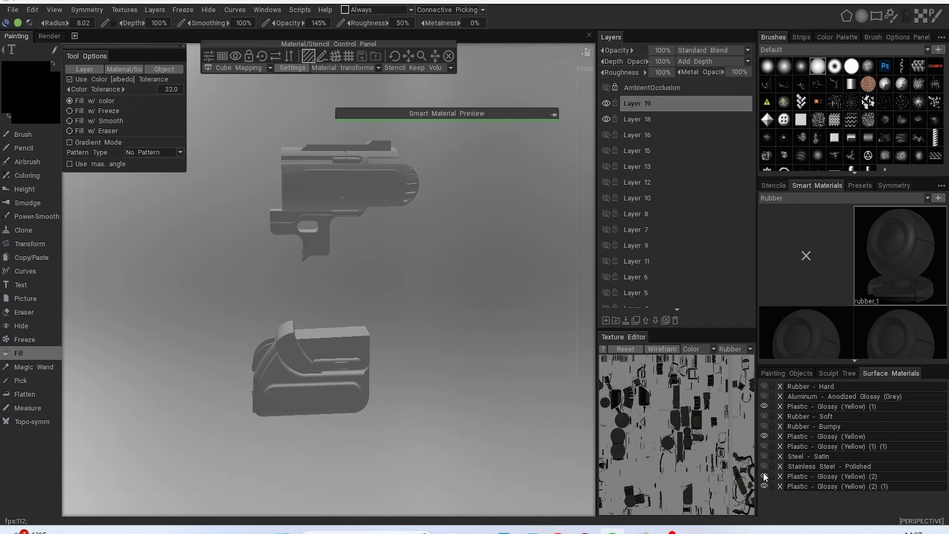
pyautogui.click(765, 486)
pyautogui.keyDown('alt'); pyautogui.moveTo(582, 424); pyautogui.dragTo(625, 408); pyautogui.keyUp('alt')
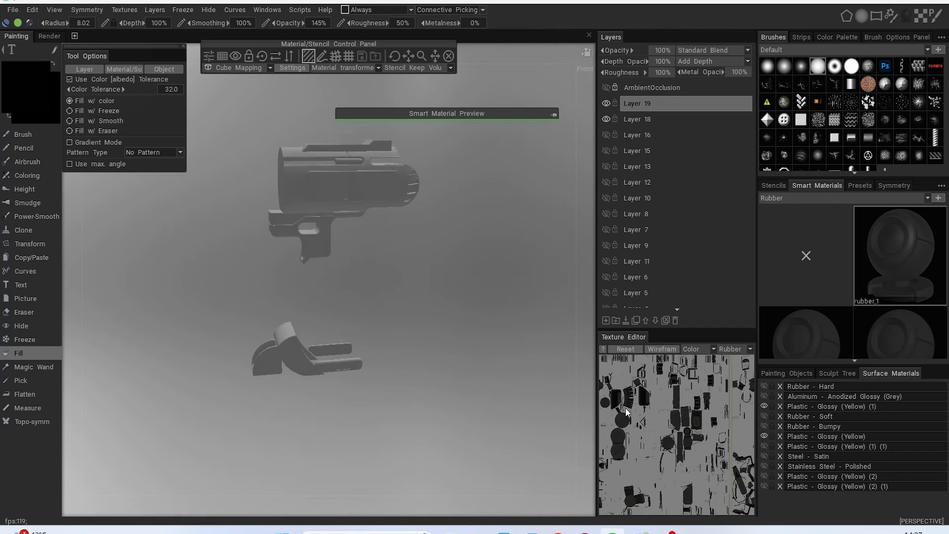
# Switch the smart materials to the Plastic category and browse to the plastic_shabby materials
pyautogui.click(817, 197)
pyautogui.click(824, 221)
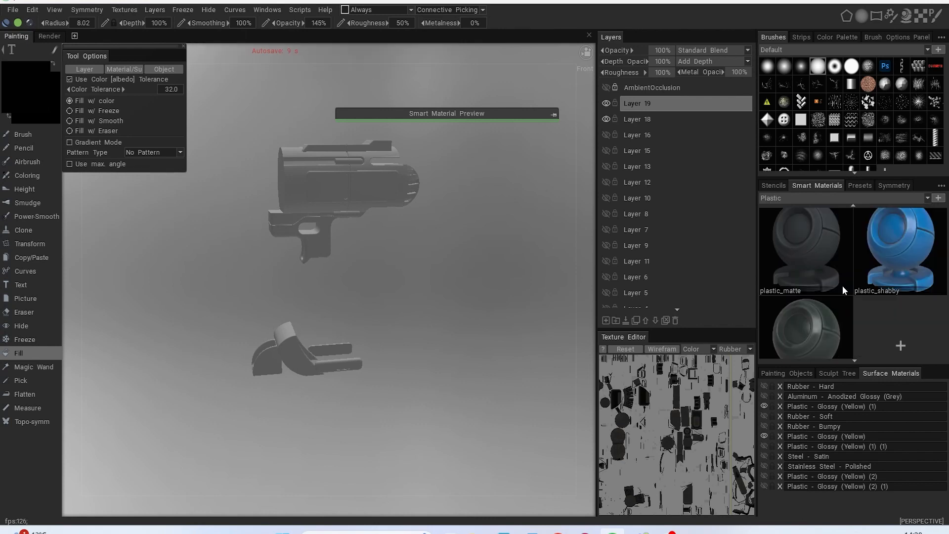
pyautogui.scroll(-1, 842, 286)
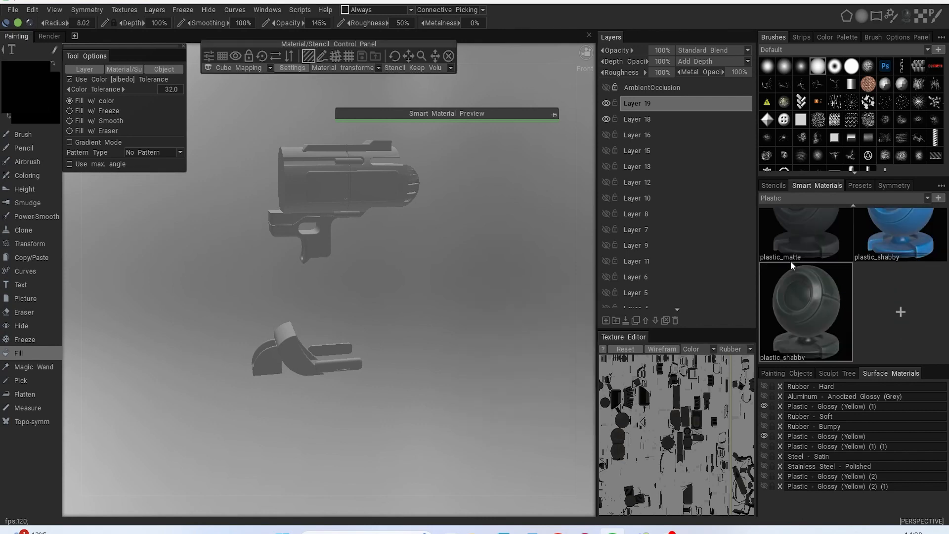
pyautogui.doubleClick(825, 284)
pyautogui.moveTo(538, 53); pyautogui.dragTo(646, 66)
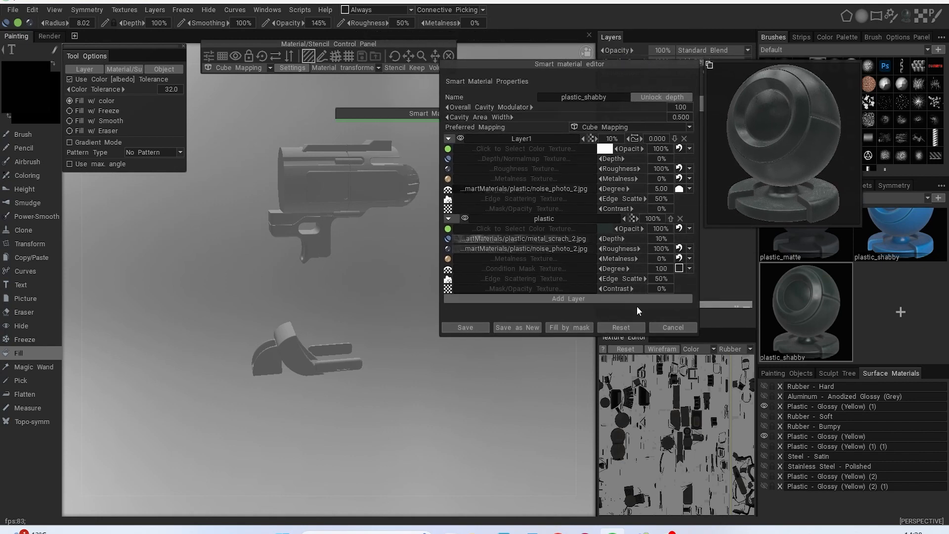
pyautogui.click(673, 327)
pyautogui.rightClick(815, 311)
# Fill the entire new layer with the blue plastic_shabby material on the visible plastic parts
pyautogui.scroll(1, 895, 269)
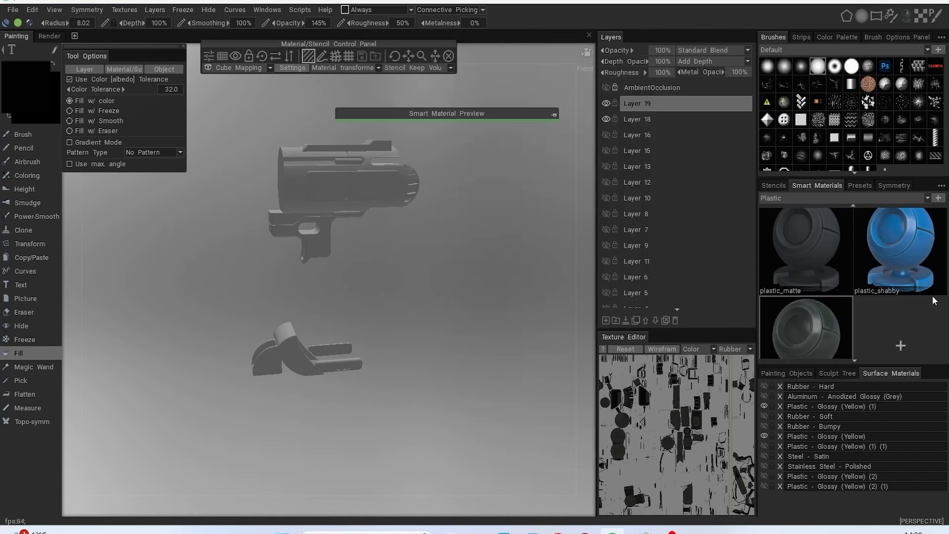
pyautogui.rightClick(909, 248)
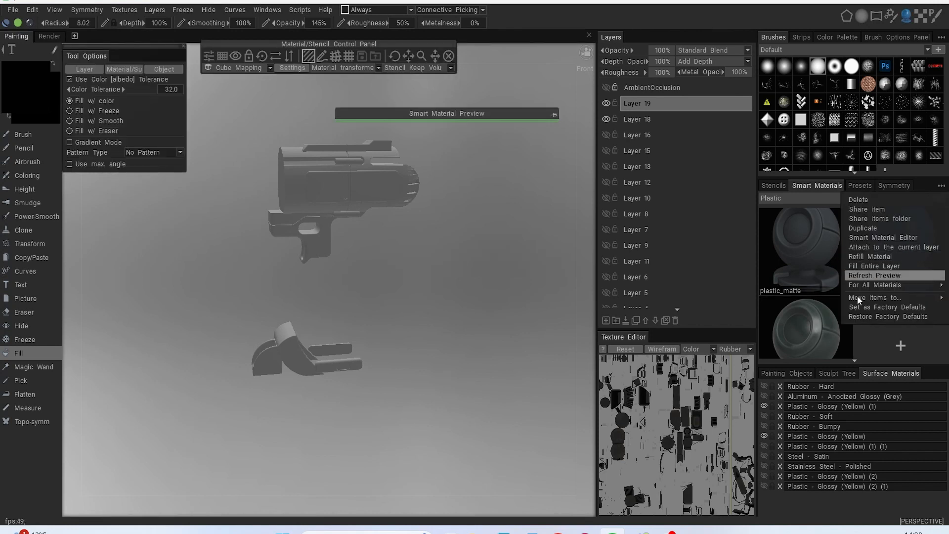
pyautogui.rightClick(913, 227)
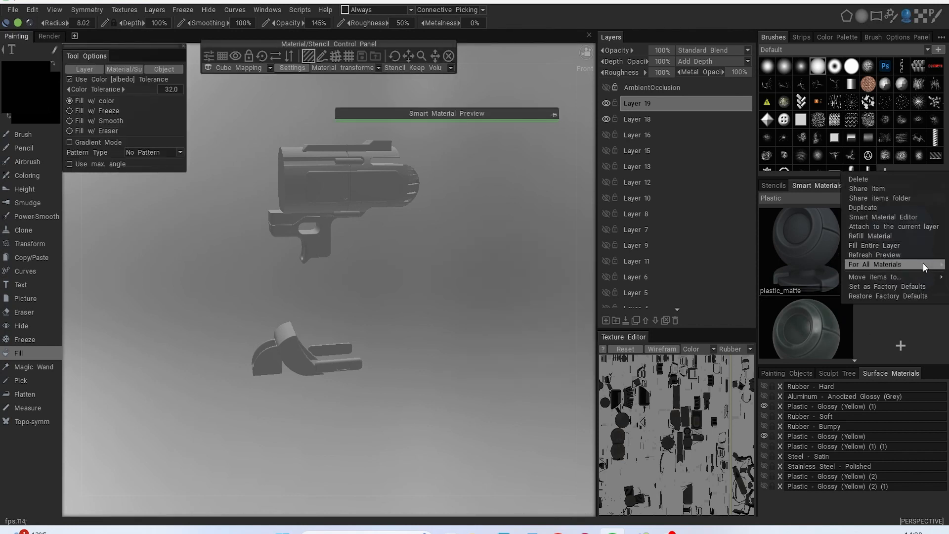
pyautogui.click(901, 248)
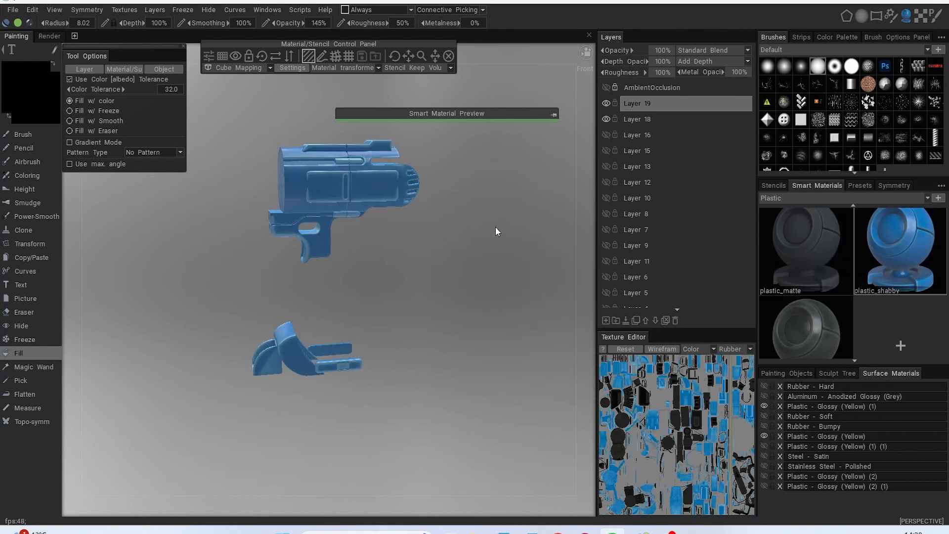
# Unhide every remaining surface material, from Rubber - Hard to Plastic - Glossy (Yellow) (2) (1), and view the full drill
pyautogui.click(764, 387)
pyautogui.click(765, 396)
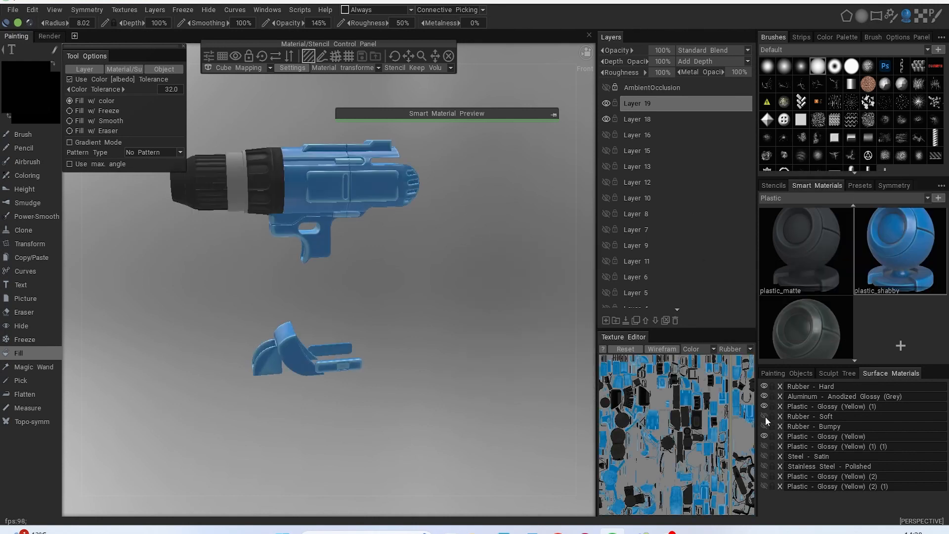
pyautogui.click(765, 417)
pyautogui.click(766, 428)
pyautogui.click(766, 447)
pyautogui.click(765, 457)
pyautogui.click(766, 467)
pyautogui.click(764, 477)
pyautogui.click(764, 486)
pyautogui.moveTo(507, 378)
pyautogui.keyDown('alt'); pyautogui.mouseDown()
pyautogui.moveTo(623, 352)
pyautogui.moveTo(727, 372)
pyautogui.moveTo(474, 375)
pyautogui.moveTo(541, 388)
pyautogui.moveTo(499, 369)
pyautogui.mouseUp(); pyautogui.keyUp('alt')
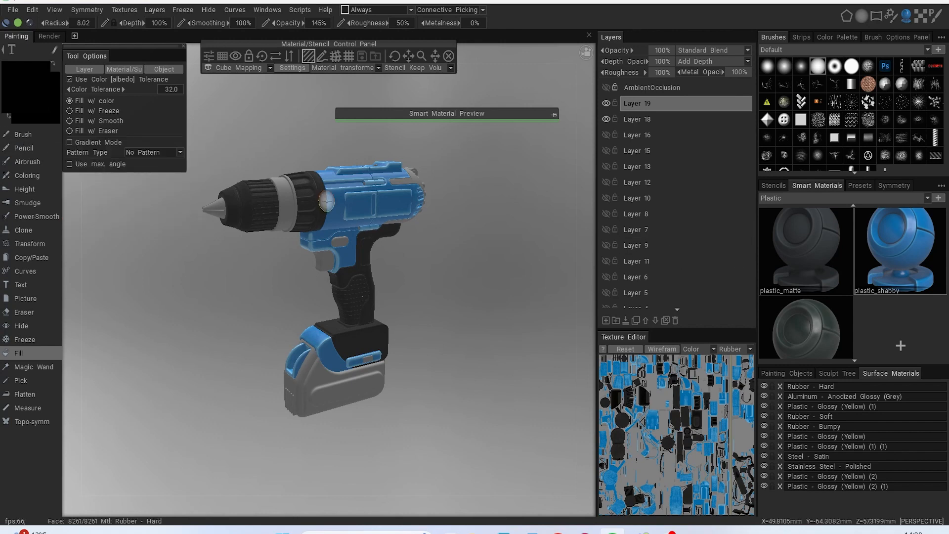
pyautogui.keyDown('alt'); pyautogui.moveTo(280, 194); pyautogui.dragTo(298, 235, button='middle'); pyautogui.keyUp('alt')
pyautogui.keyDown('alt'); pyautogui.scroll(2, 298, 235); pyautogui.keyUp('alt')
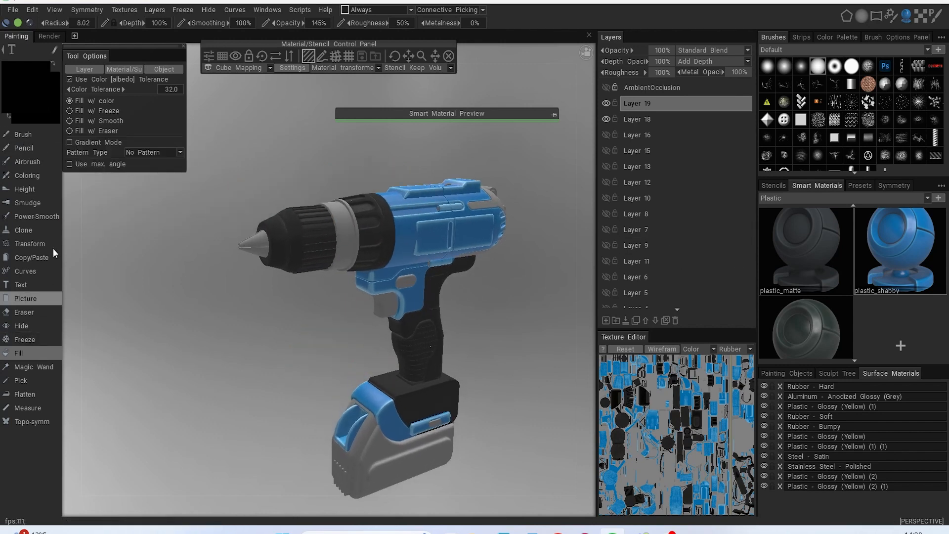
# Paint blue plastic_shabby onto the ribbed black ring behind the chuck with the Brush tool
pyautogui.click(37, 138)
pyautogui.moveTo(371, 243)
pyautogui.keyDown('alt'); pyautogui.mouseDown()
pyautogui.moveTo(328, 231)
pyautogui.moveTo(333, 250)
pyautogui.mouseUp(); pyautogui.keyUp('alt')
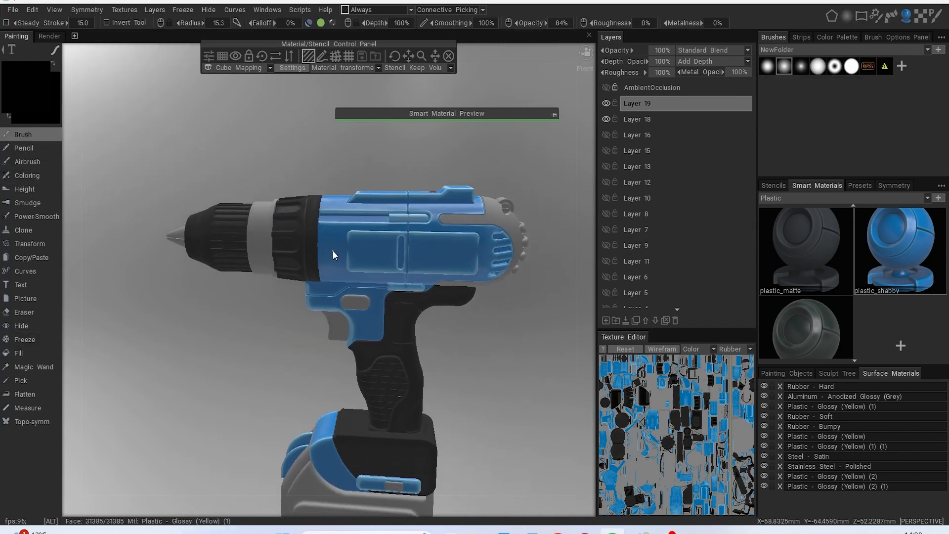
pyautogui.scroll(2, 333, 251)
pyautogui.moveTo(286, 218); pyautogui.dragTo(291, 247)
pyautogui.keyDown('alt'); pyautogui.moveTo(354, 243); pyautogui.dragTo(328, 238, button='middle'); pyautogui.keyUp('alt')
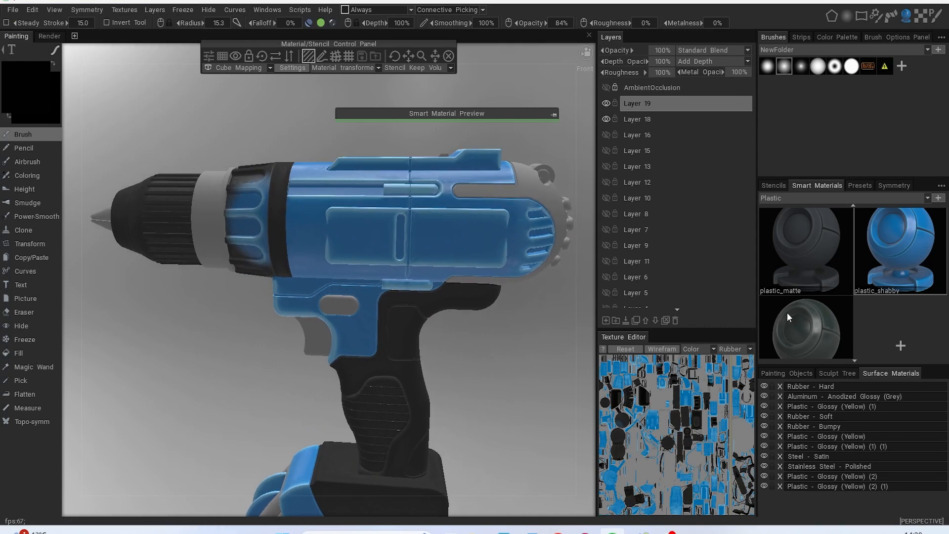
# Clear the active smart material, brush a test stroke over the blue housing's side panel, and undo it
pyautogui.scroll(6, 853, 279)
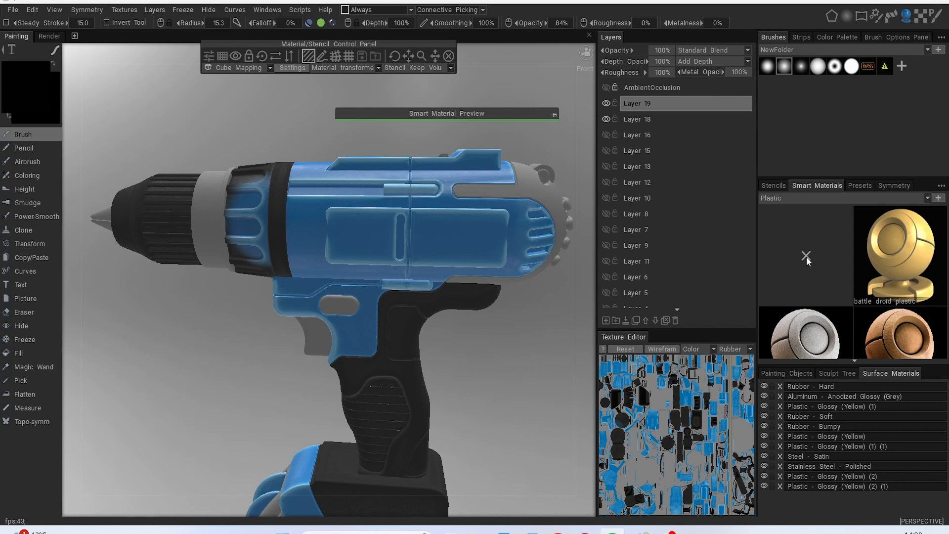
pyautogui.moveTo(316, 212)
pyautogui.mouseDown()
pyautogui.moveTo(381, 225)
pyautogui.moveTo(402, 240)
pyautogui.moveTo(414, 184)
pyautogui.moveTo(464, 240)
pyautogui.moveTo(246, 157)
pyautogui.mouseUp()
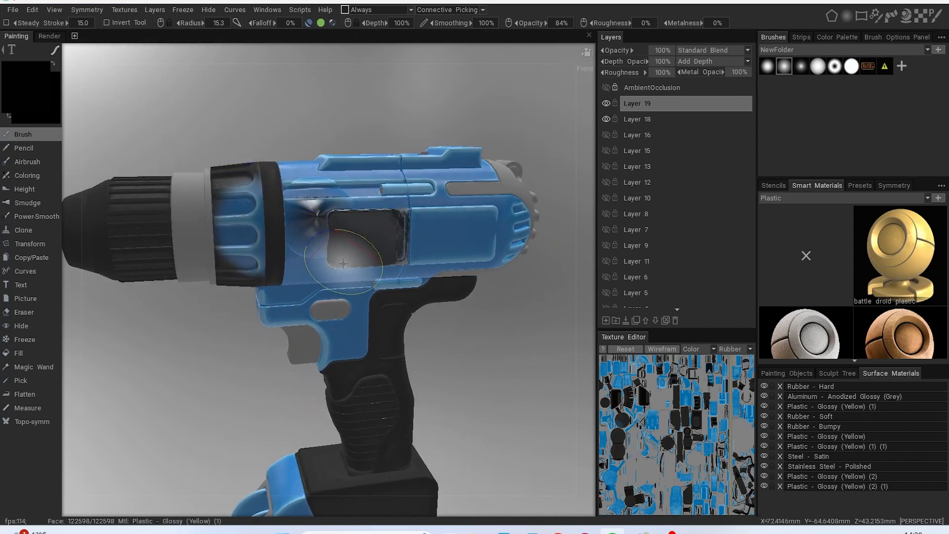
pyautogui.hotkey('ctrl', 'z')
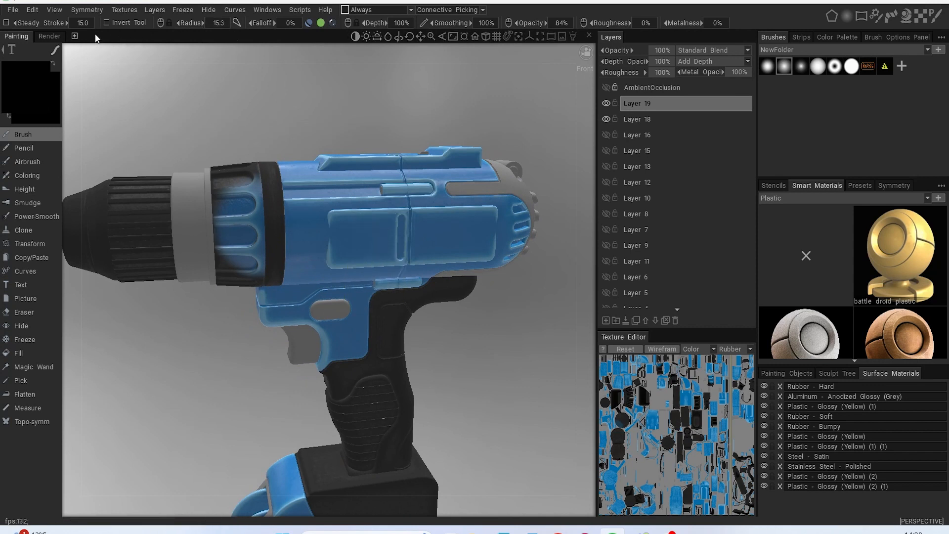
# Set the Brush tool's depth to 0%
pyautogui.click(403, 22)
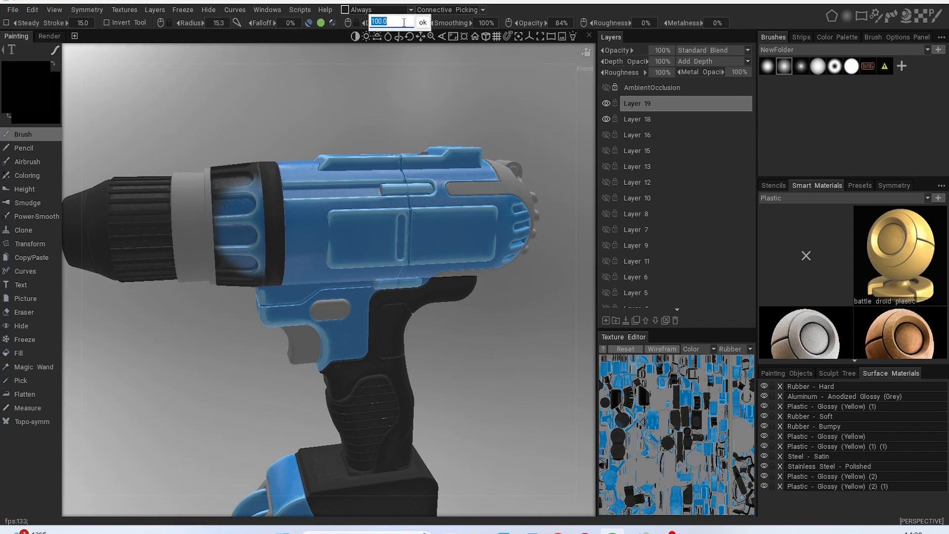
pyautogui.write('0')
pyautogui.press('Return')
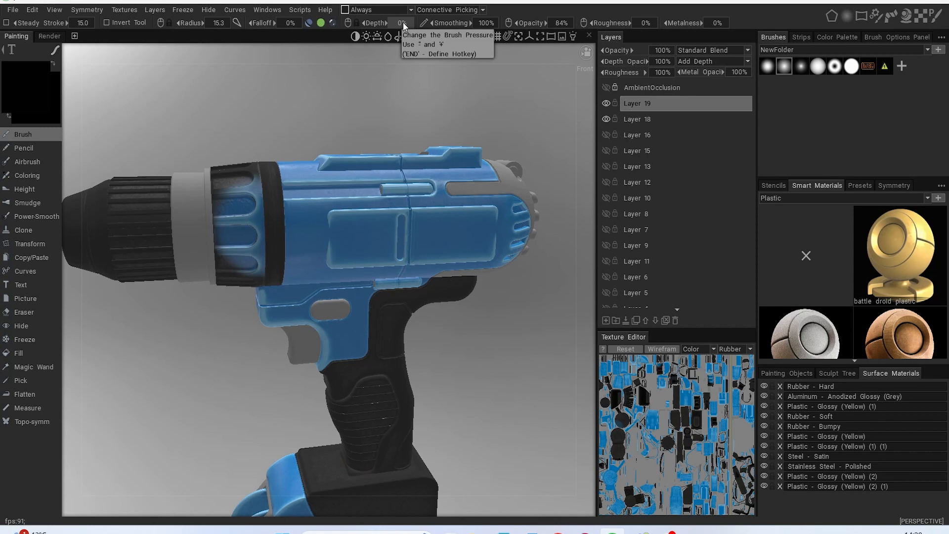
# Brush a test stroke on the blue housing and undo the brush painting, including the blue on the ribbed ring
pyautogui.keyDown('alt'); pyautogui.moveTo(355, 219); pyautogui.dragTo(357, 202); pyautogui.keyUp('alt')
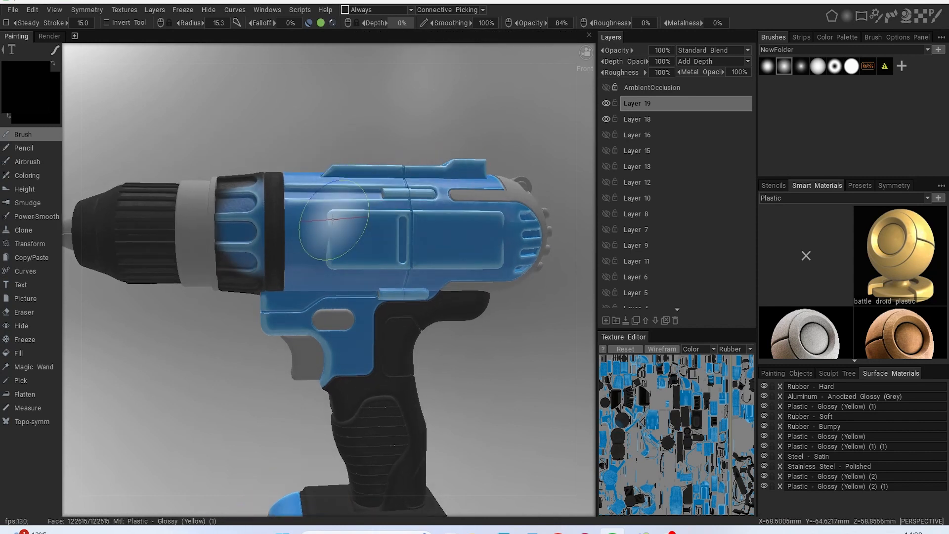
pyautogui.moveTo(356, 244)
pyautogui.mouseDown()
pyautogui.moveTo(371, 228)
pyautogui.moveTo(317, 193)
pyautogui.moveTo(396, 226)
pyautogui.moveTo(445, 272)
pyautogui.mouseUp()
pyautogui.hotkey('ctrl', 'z')
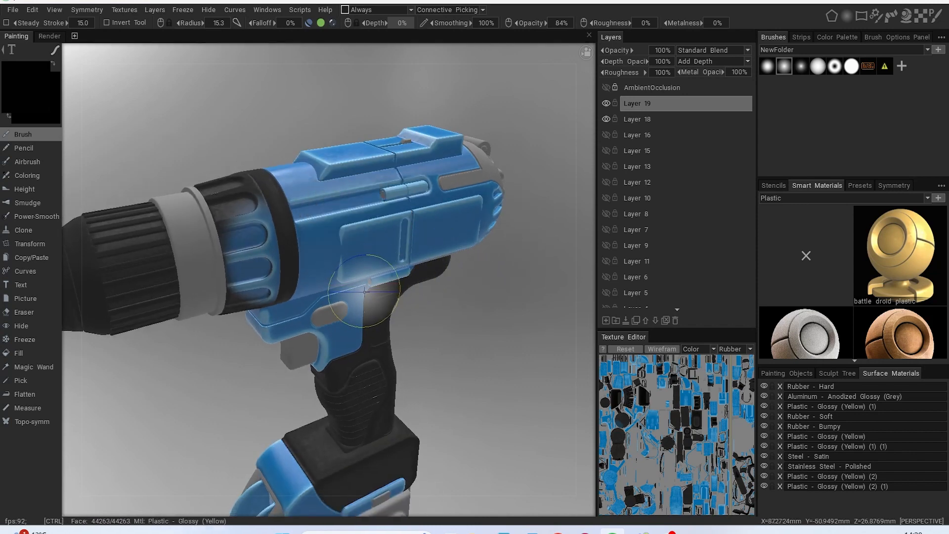
pyautogui.keyDown('alt'); pyautogui.moveTo(370, 310); pyautogui.dragTo(407, 246, button='middle'); pyautogui.keyUp('alt')
pyautogui.scroll(-3, 384, 270)
pyautogui.keyDown('alt'); pyautogui.moveTo(383, 271); pyautogui.dragTo(380, 255); pyautogui.keyUp('alt')
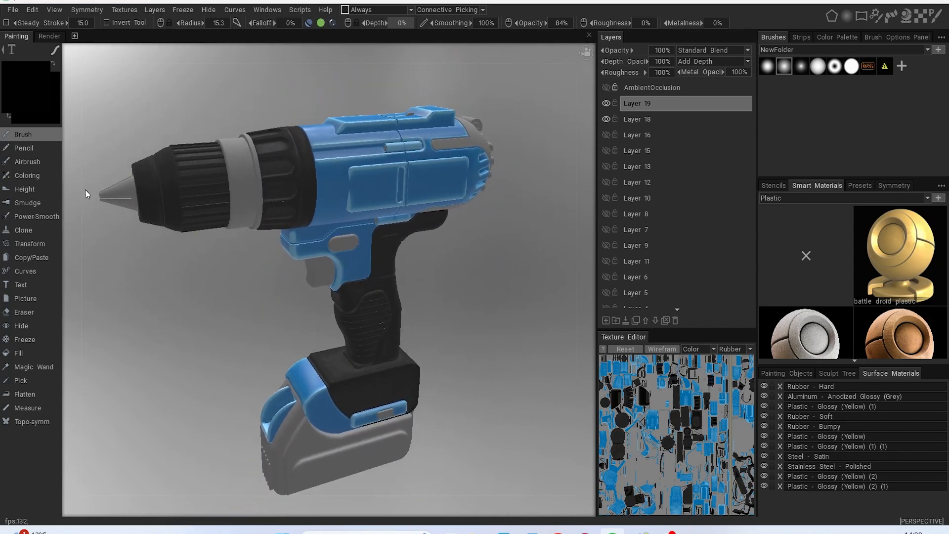
pyautogui.keyDown('alt'); pyautogui.moveTo(415, 218); pyautogui.dragTo(418, 232, button='middle'); pyautogui.keyUp('alt')
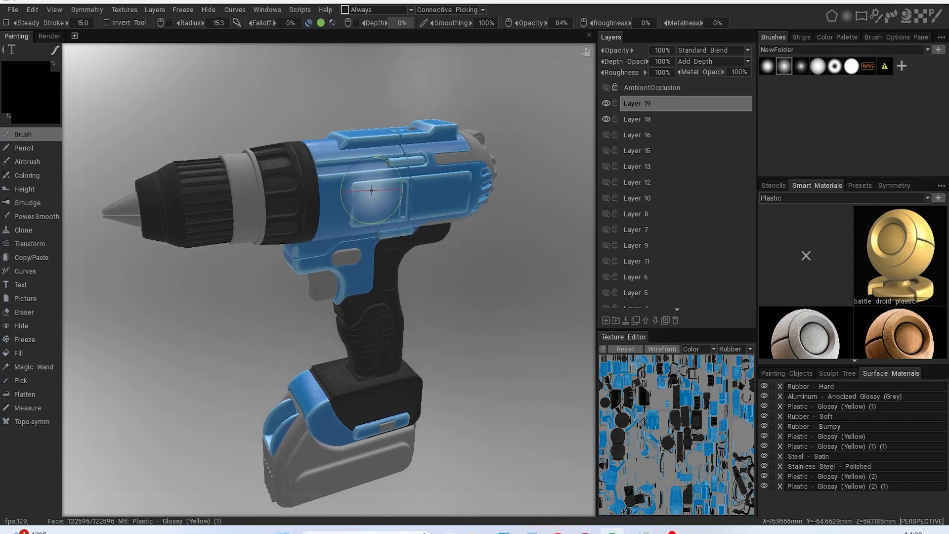
# Switch back to the Fill tool
pyautogui.click(33, 352)
pyautogui.keyDown('alt'); pyautogui.moveTo(336, 295); pyautogui.dragTo(341, 249); pyautogui.keyUp('alt')
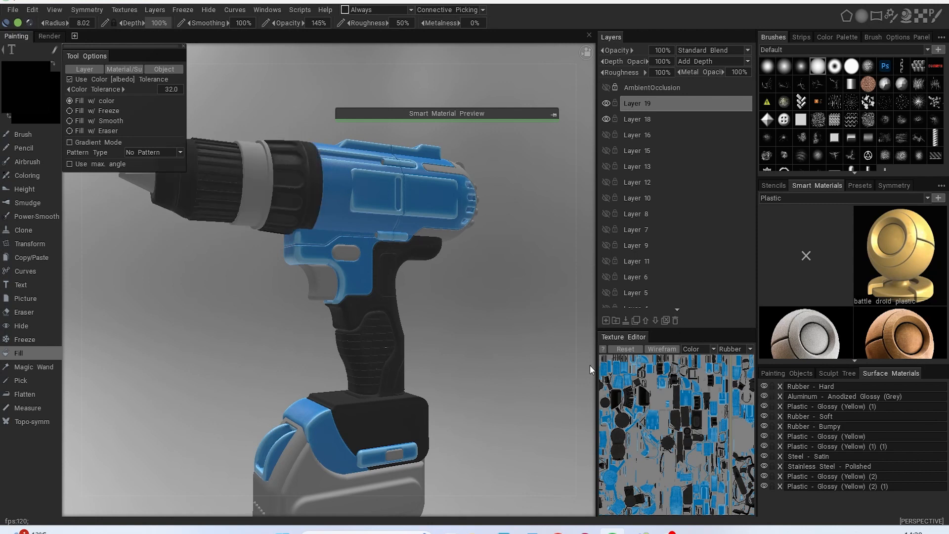
pyautogui.keyDown('alt'); pyautogui.moveTo(589, 366); pyautogui.dragTo(512, 351); pyautogui.keyUp('alt')
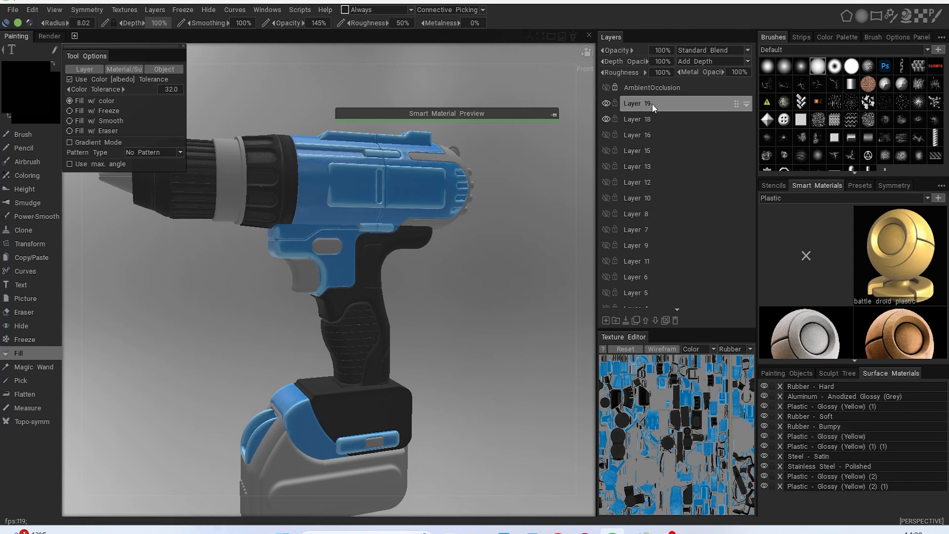
# Delete Layer 19 and Layer 18, which hold the blue plastic and black rubber fills
pyautogui.click(675, 321)
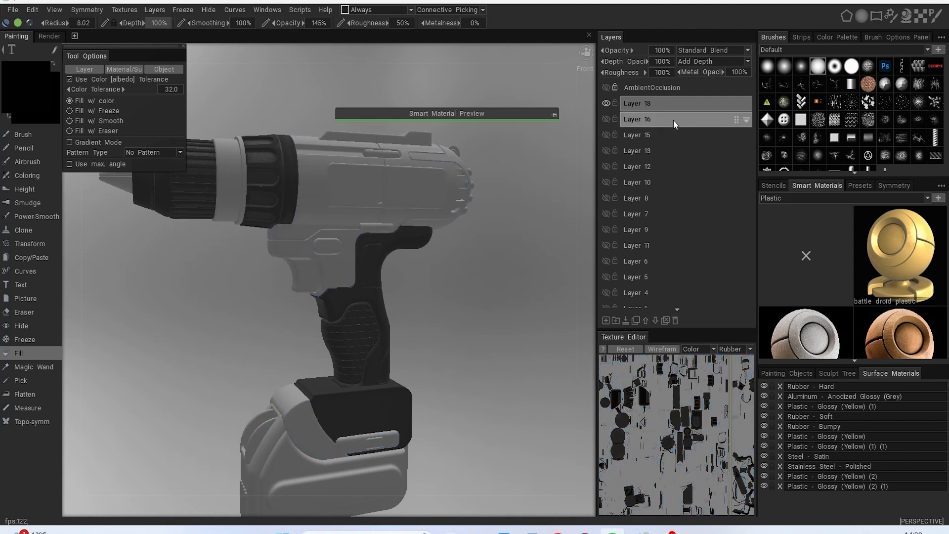
pyautogui.click(675, 320)
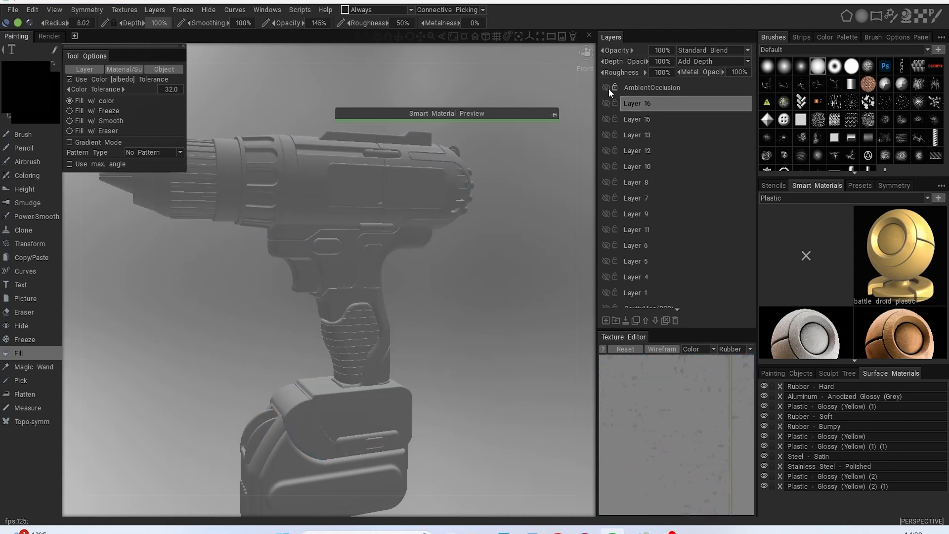
# Turn on the visibility of all hidden layers, from AmbientOcclusion and Layer 16 down through Layer 1 and CavityMap(RGB)
pyautogui.click(607, 104)
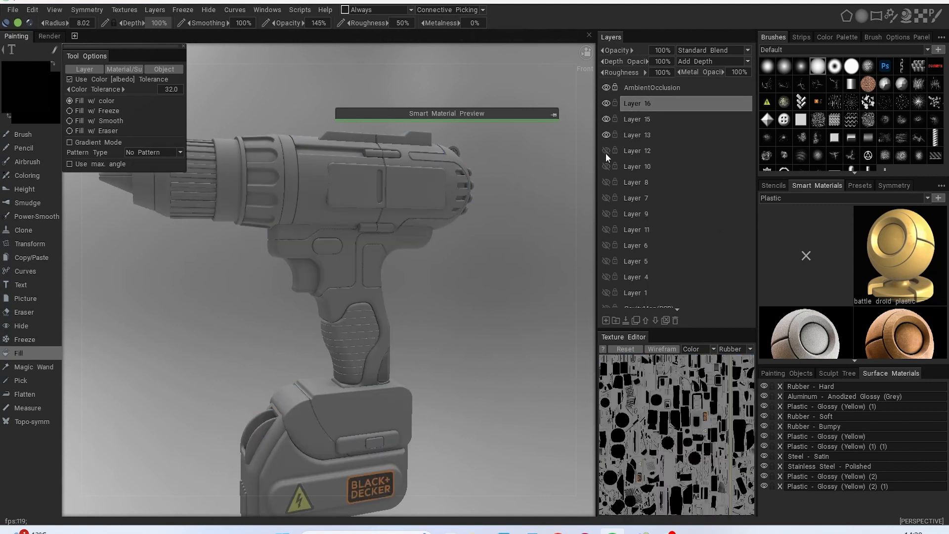
pyautogui.click(606, 167)
pyautogui.click(607, 182)
pyautogui.click(606, 198)
pyautogui.click(607, 214)
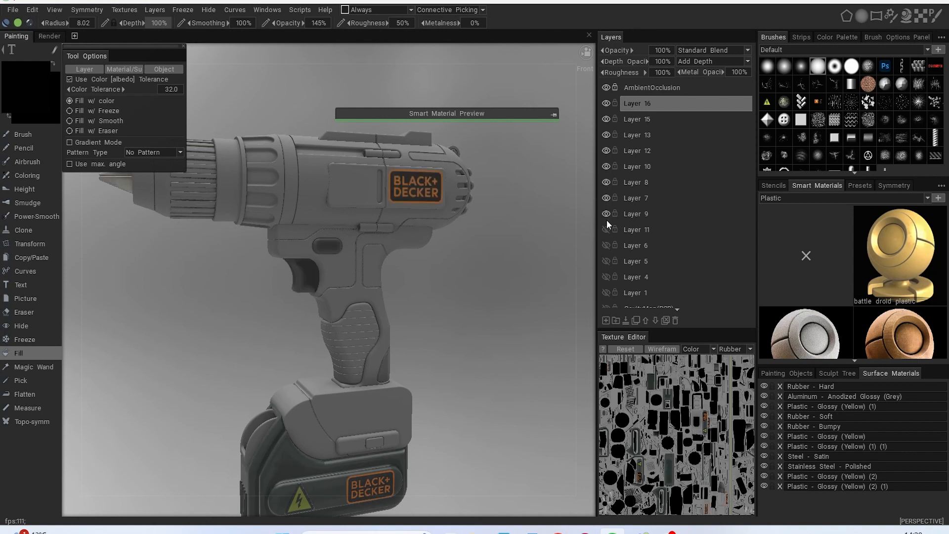
pyautogui.click(607, 230)
pyautogui.click(607, 246)
pyautogui.click(608, 261)
pyautogui.click(606, 276)
pyautogui.scroll(-1, 616, 271)
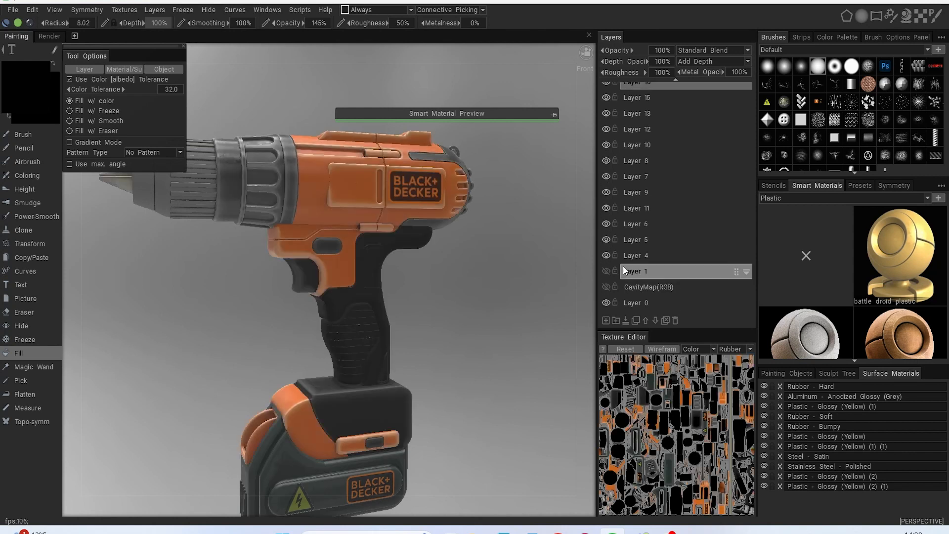
pyautogui.click(607, 271)
pyautogui.click(607, 287)
pyautogui.keyDown('alt'); pyautogui.moveTo(421, 237); pyautogui.dragTo(510, 282); pyautogui.keyUp('alt')
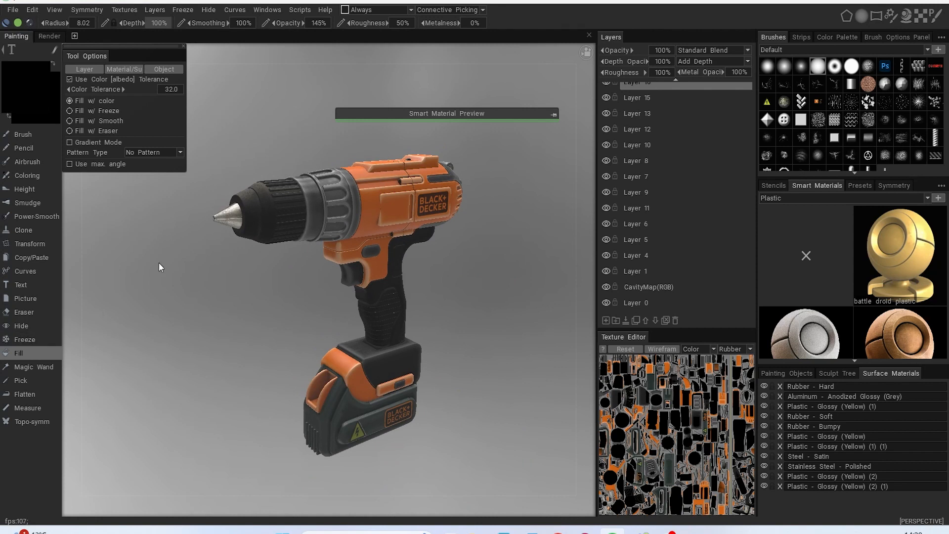
pyautogui.keyDown('alt'); pyautogui.moveTo(477, 287); pyautogui.dragTo(455, 288); pyautogui.keyUp('alt')
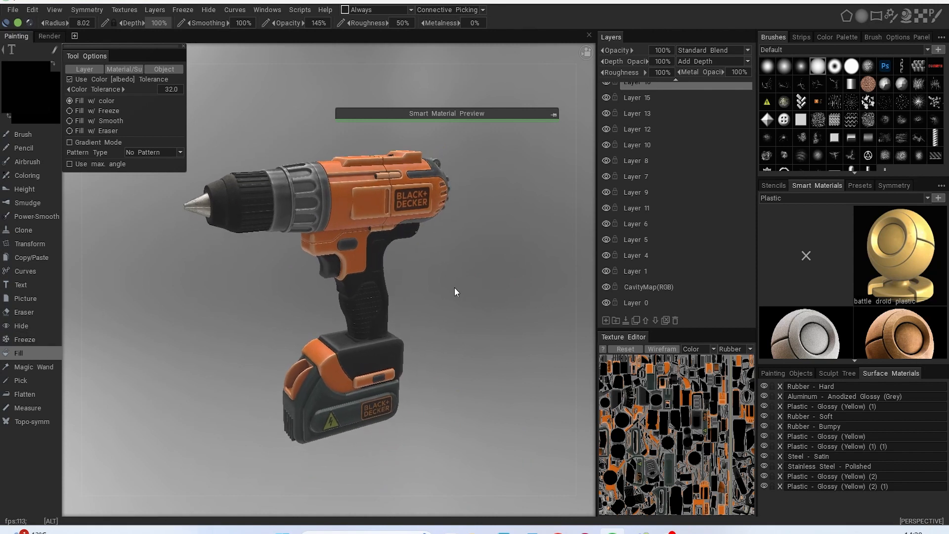